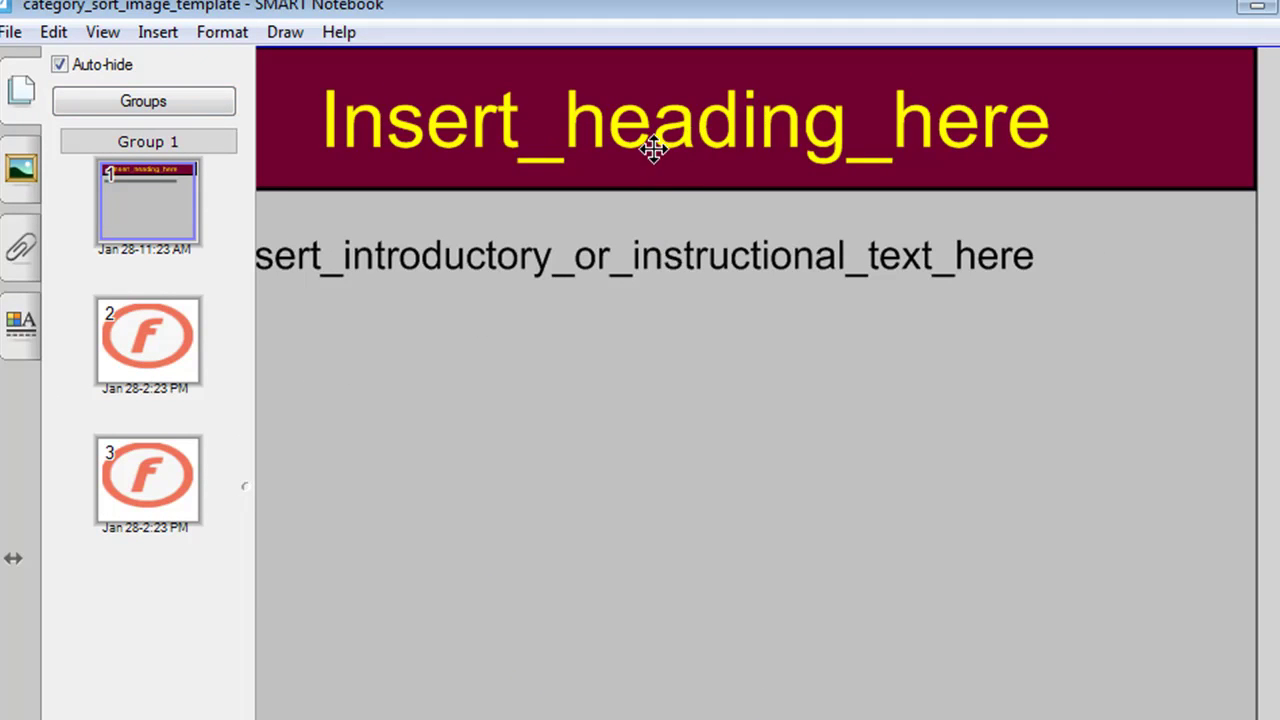
- Open the heading and the introductory text placeholders on page 1 for editing, selecting all the text in each
{"action": "left_click", "coordinate": [527, 134]}
{"action": "double_click", "coordinate": [527, 134]}
{"action": "key", "text": "ctrl+a"}
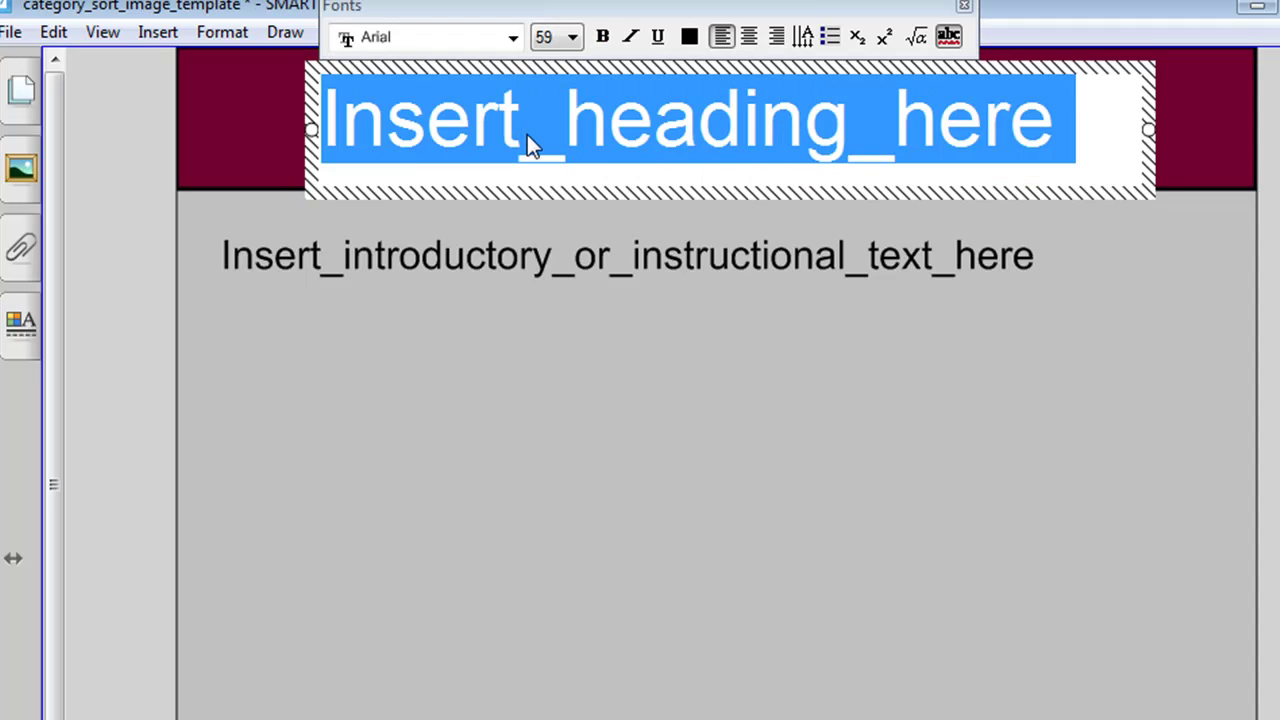
{"action": "double_click", "coordinate": [546, 264]}
{"action": "key", "text": "ctrl+a"}
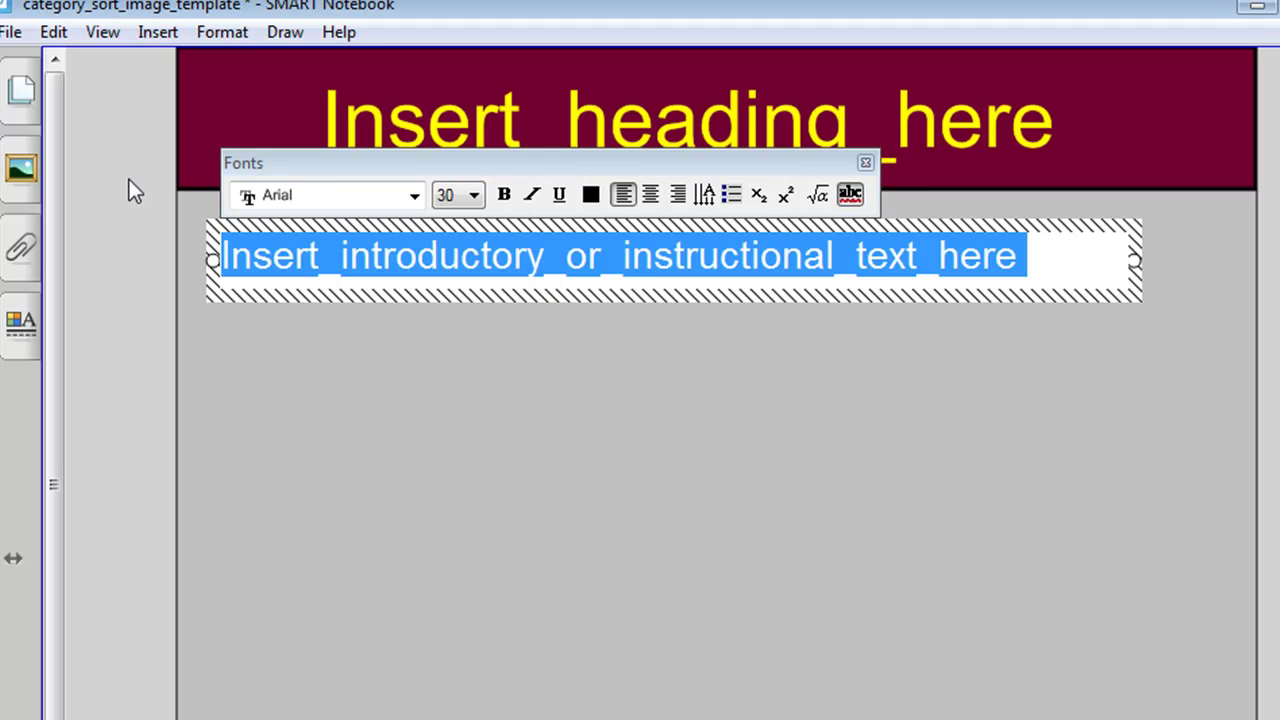
- View the blank category sort on page 2 and the fruit and vegetable example on page 3
{"action": "left_click", "coordinate": [30, 114]}
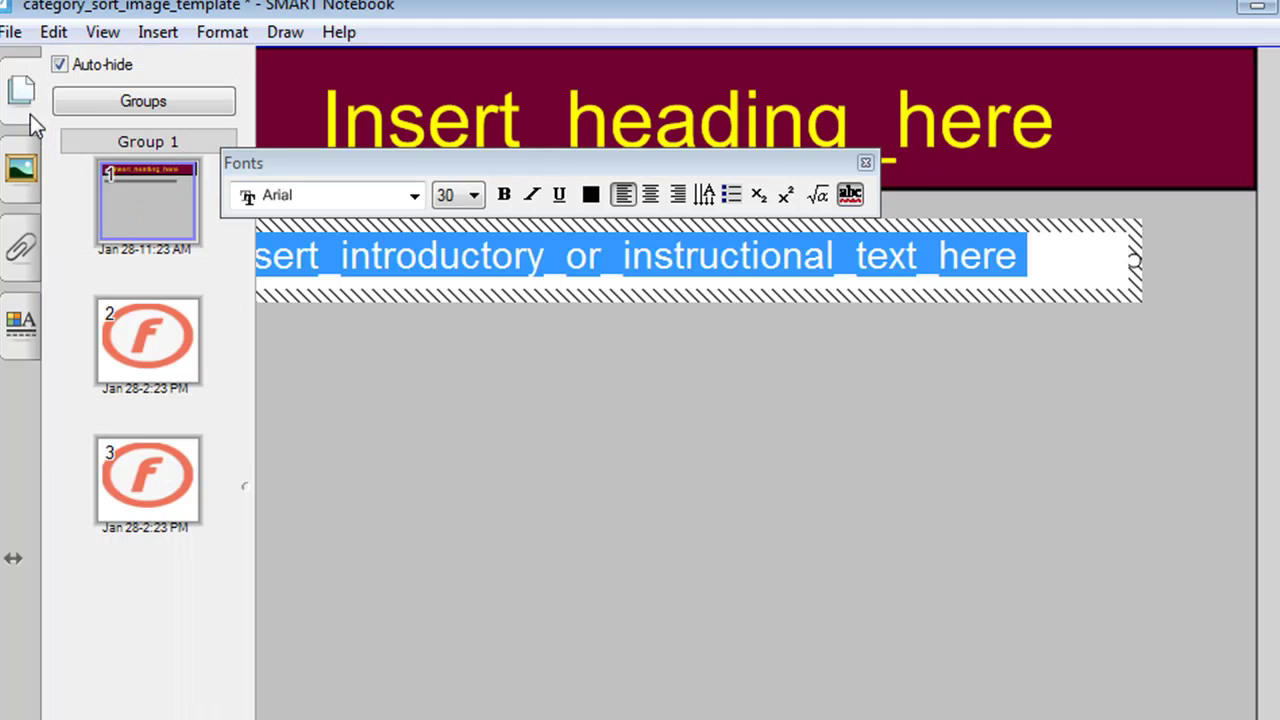
{"action": "left_click", "coordinate": [135, 352]}
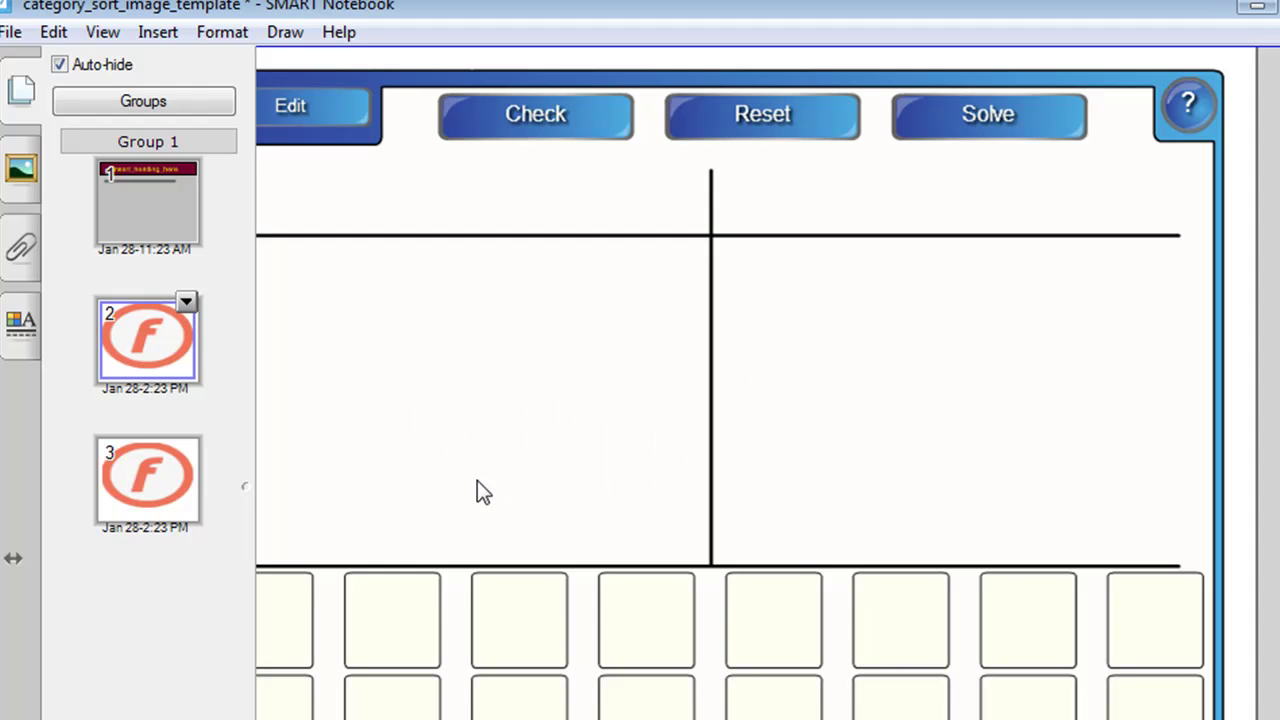
{"action": "left_click", "coordinate": [141, 490]}
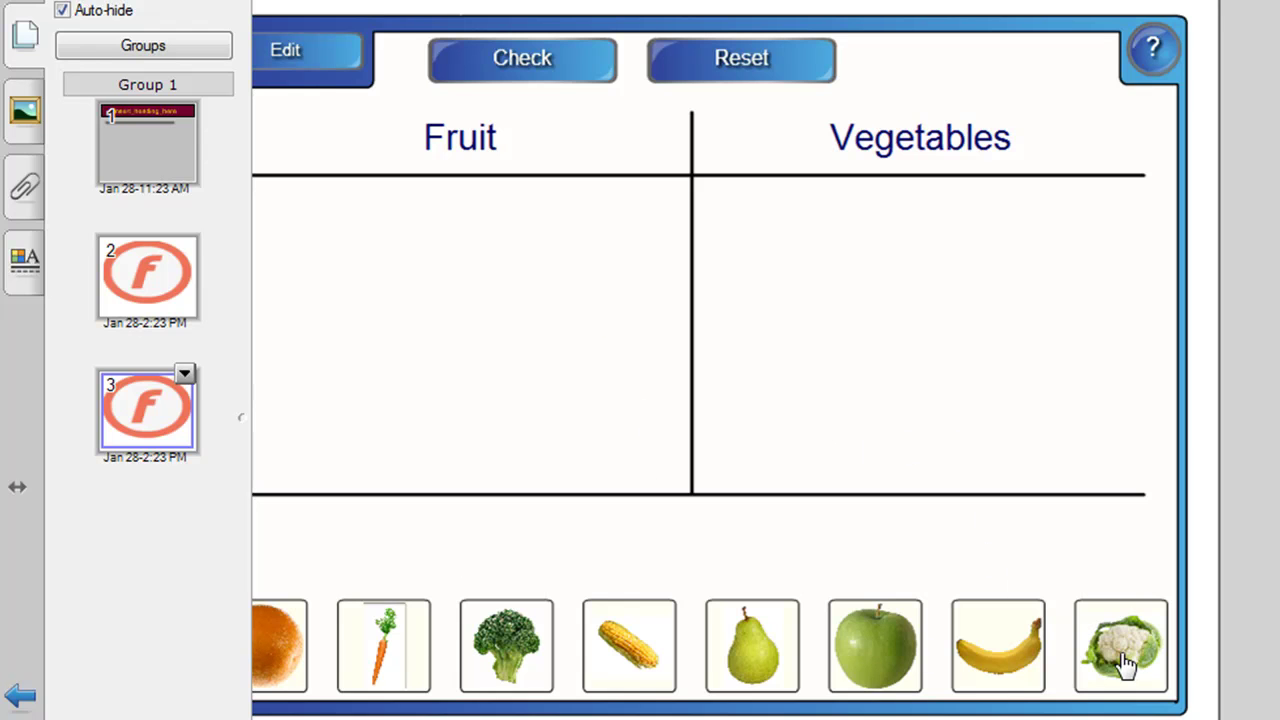
- Sort the banana, apple, orange and carrot into Fruit, and the pear, cauliflower, corn and broccoli into Vegetables
{"action": "left_click_drag", "start_coordinate": [1000, 654], "coordinate": [474, 340]}
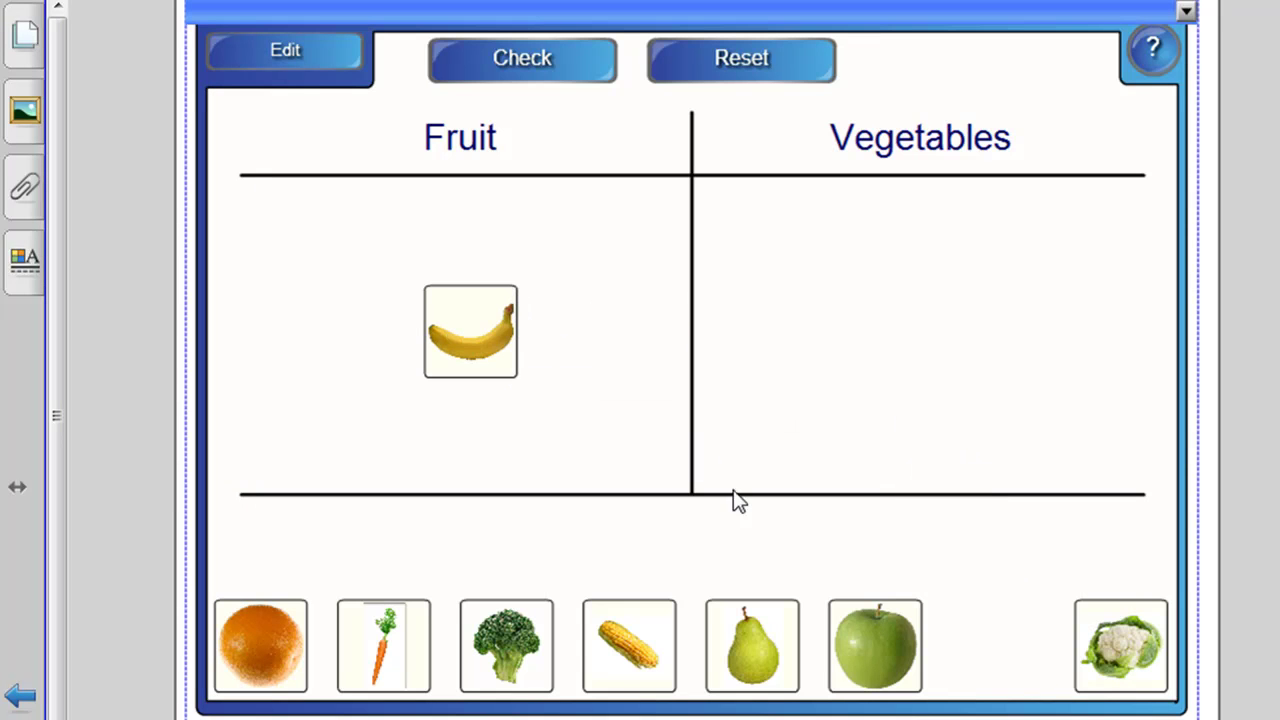
{"action": "left_click_drag", "start_coordinate": [886, 646], "coordinate": [610, 329]}
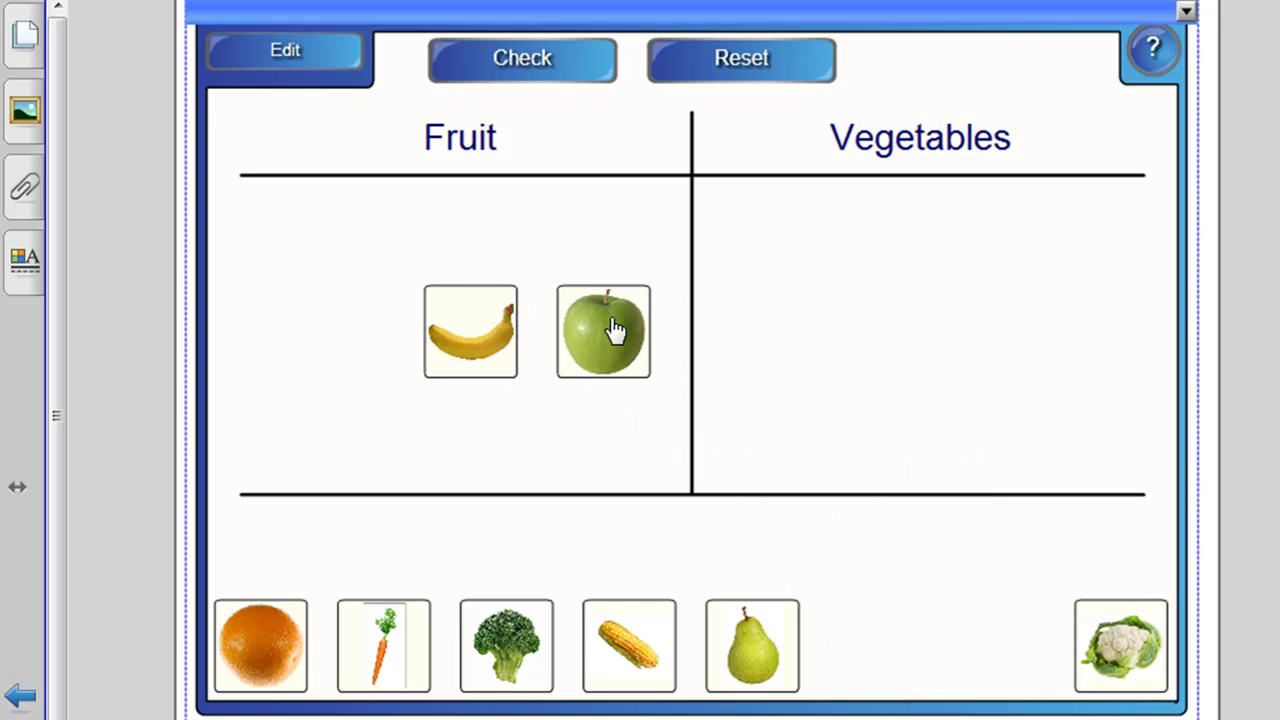
{"action": "left_click_drag", "start_coordinate": [276, 676], "coordinate": [384, 372]}
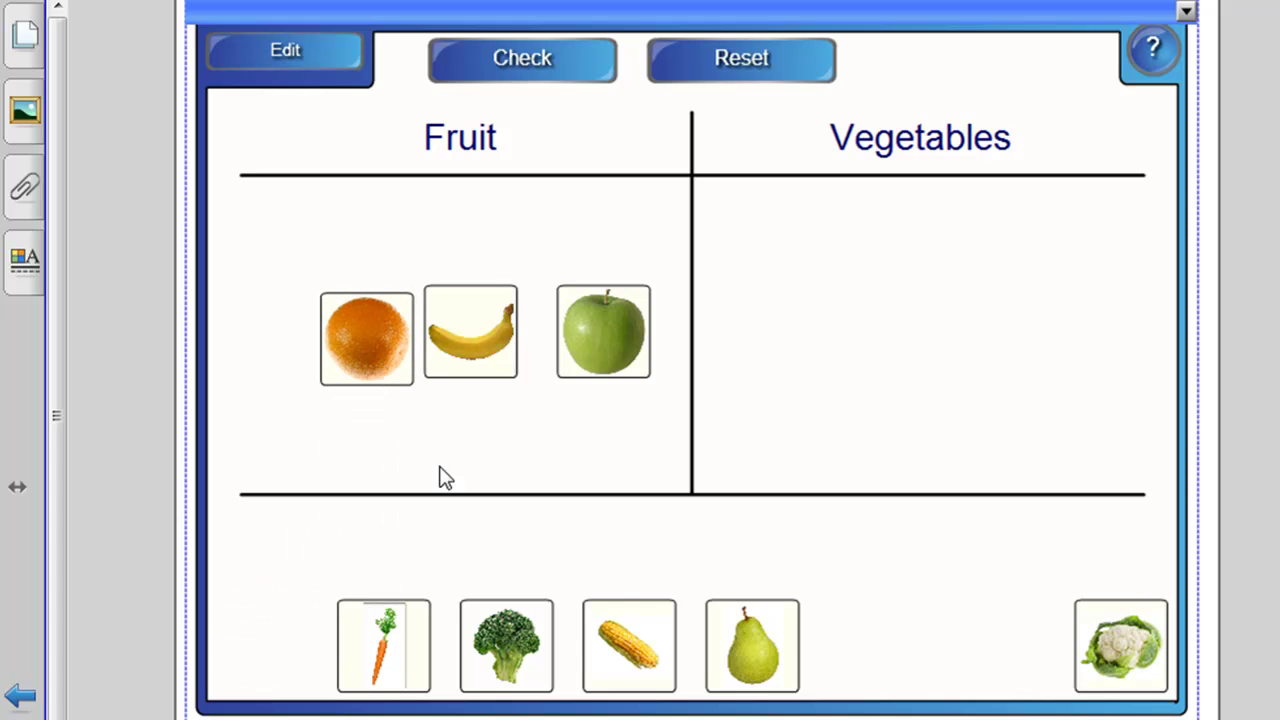
{"action": "left_click_drag", "start_coordinate": [766, 654], "coordinate": [1094, 251]}
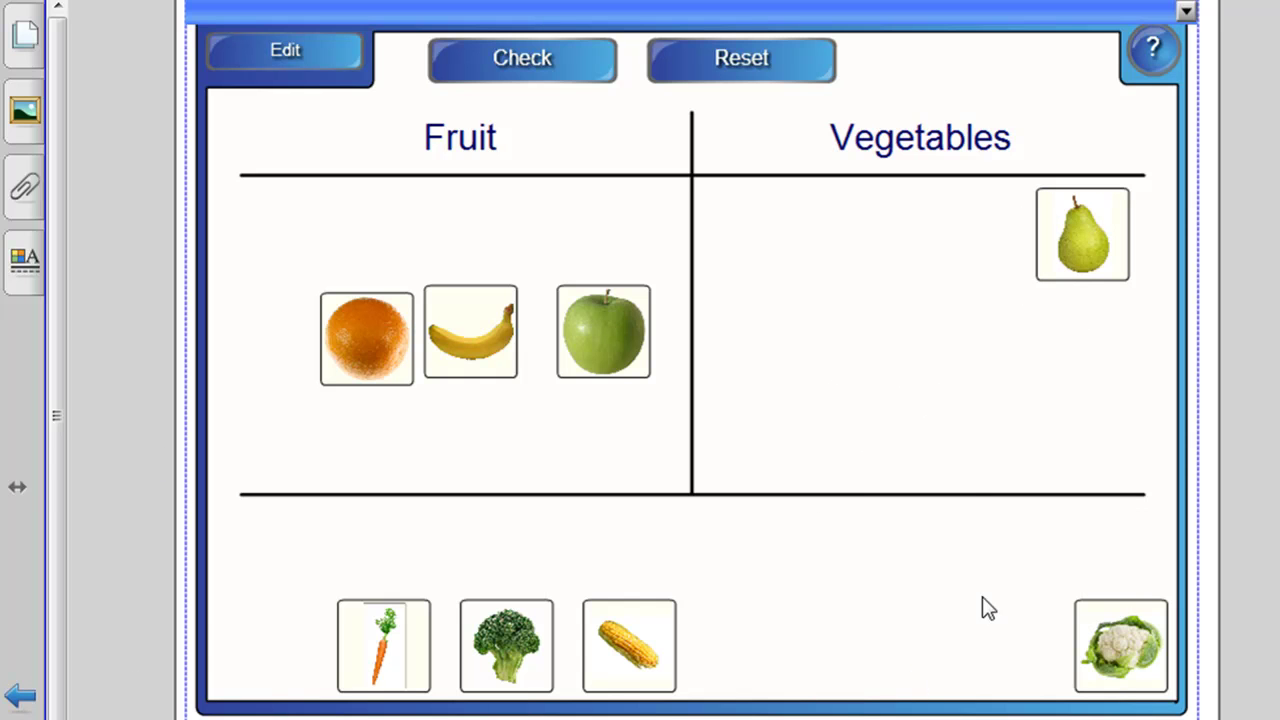
{"action": "left_click_drag", "start_coordinate": [1138, 650], "coordinate": [845, 357]}
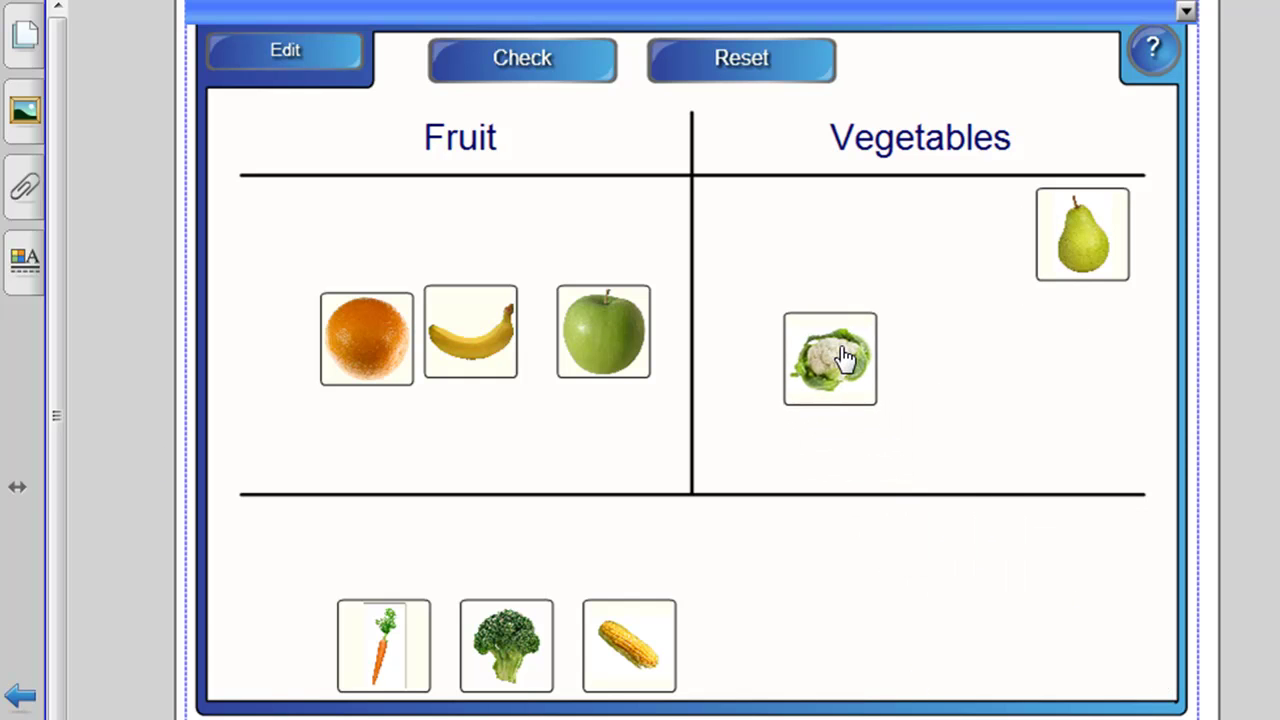
{"action": "left_click_drag", "start_coordinate": [634, 671], "coordinate": [1009, 417]}
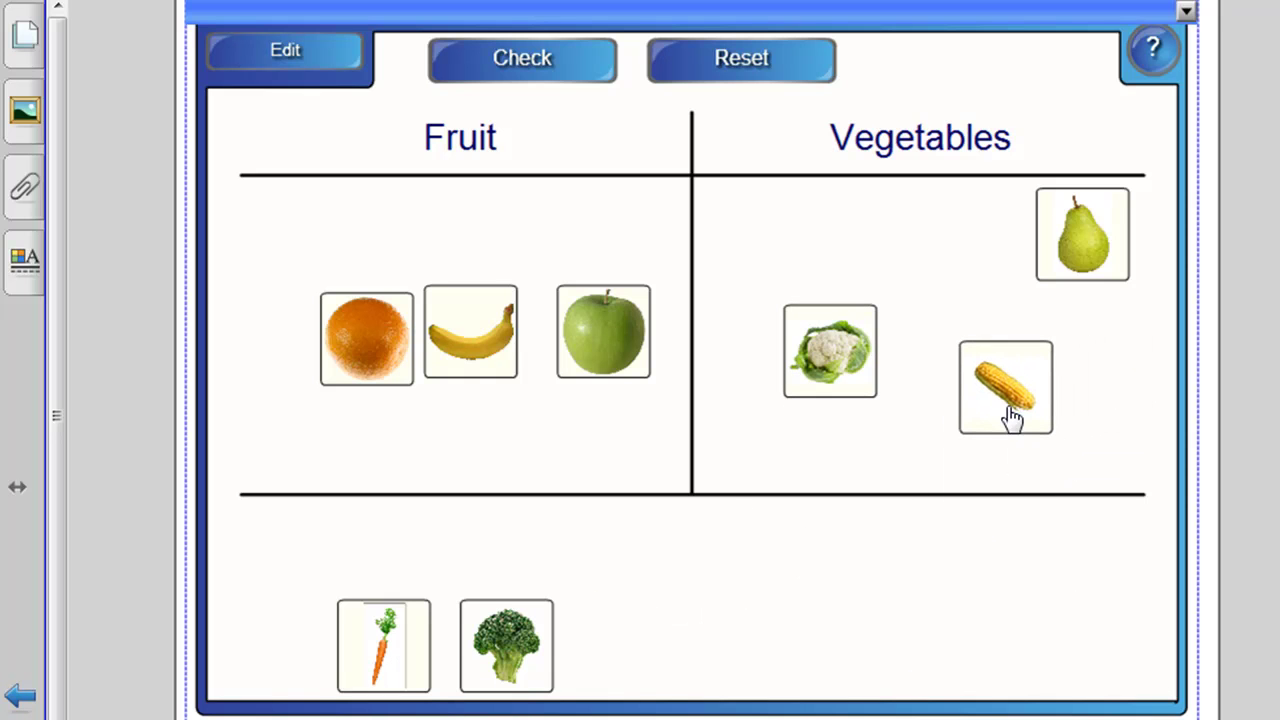
{"action": "left_click_drag", "start_coordinate": [502, 660], "coordinate": [897, 298]}
{"action": "left_click_drag", "start_coordinate": [391, 674], "coordinate": [545, 457]}
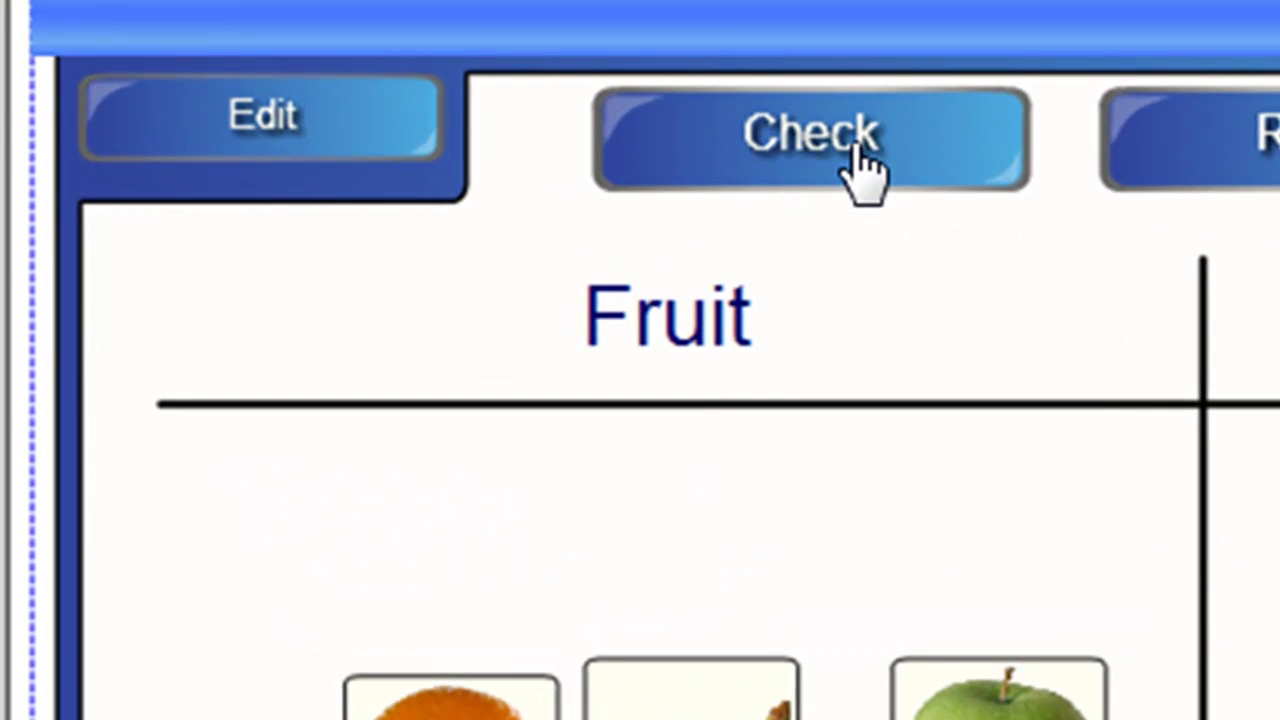
- Check the sorted answers and reset the fruit and vegetable activity
{"action": "left_click", "coordinate": [862, 165]}
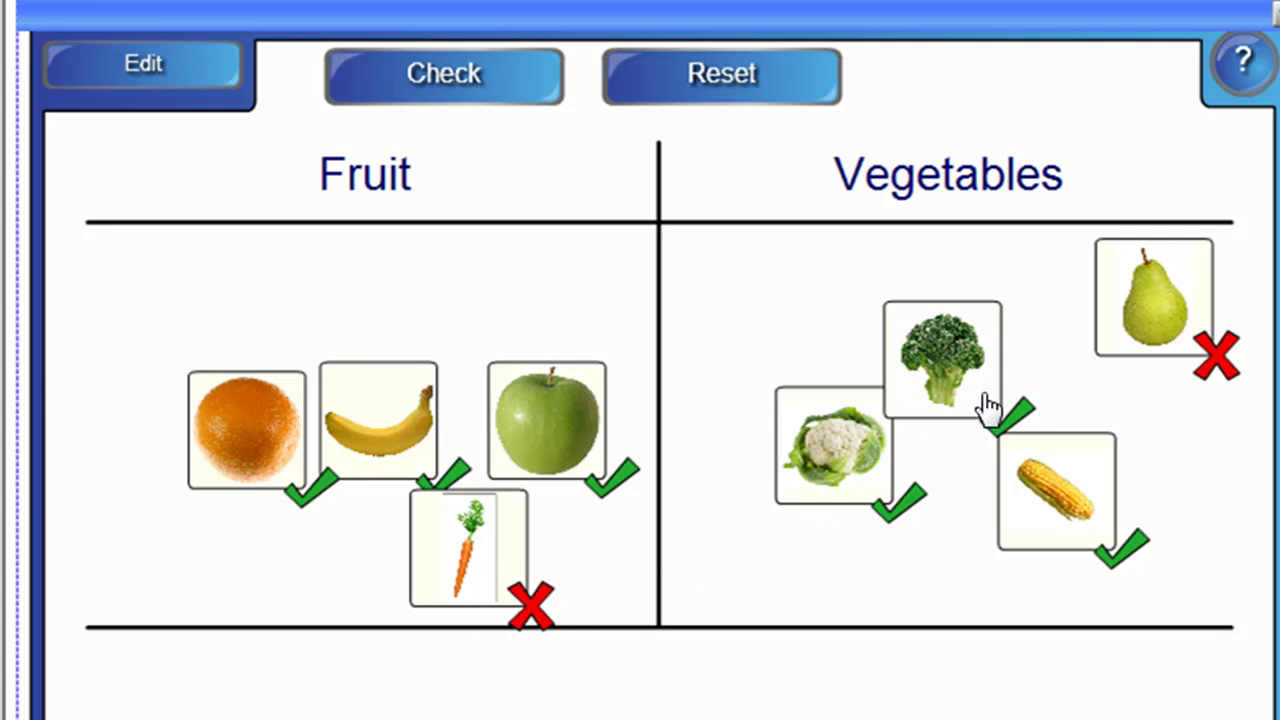
{"action": "left_click", "coordinate": [782, 80]}
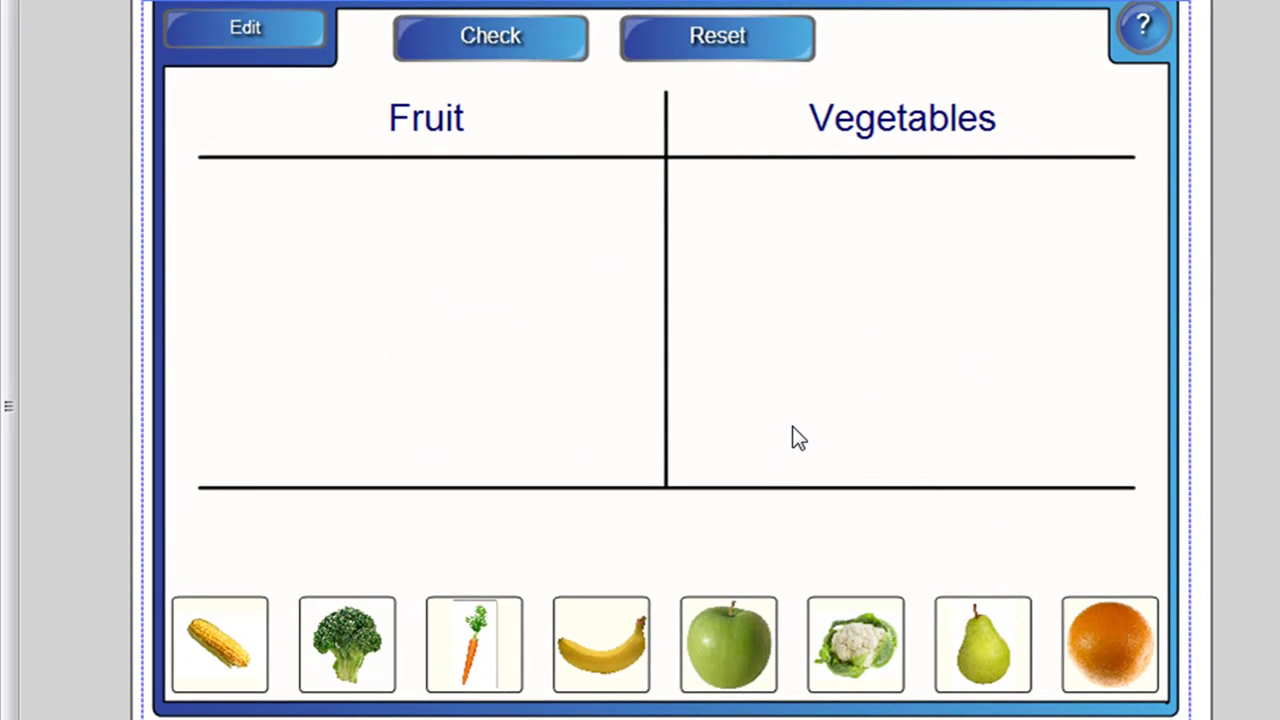
- Enable the Solve button in the example activity's settings and solve the sort with it
{"action": "left_click", "coordinate": [252, 30]}
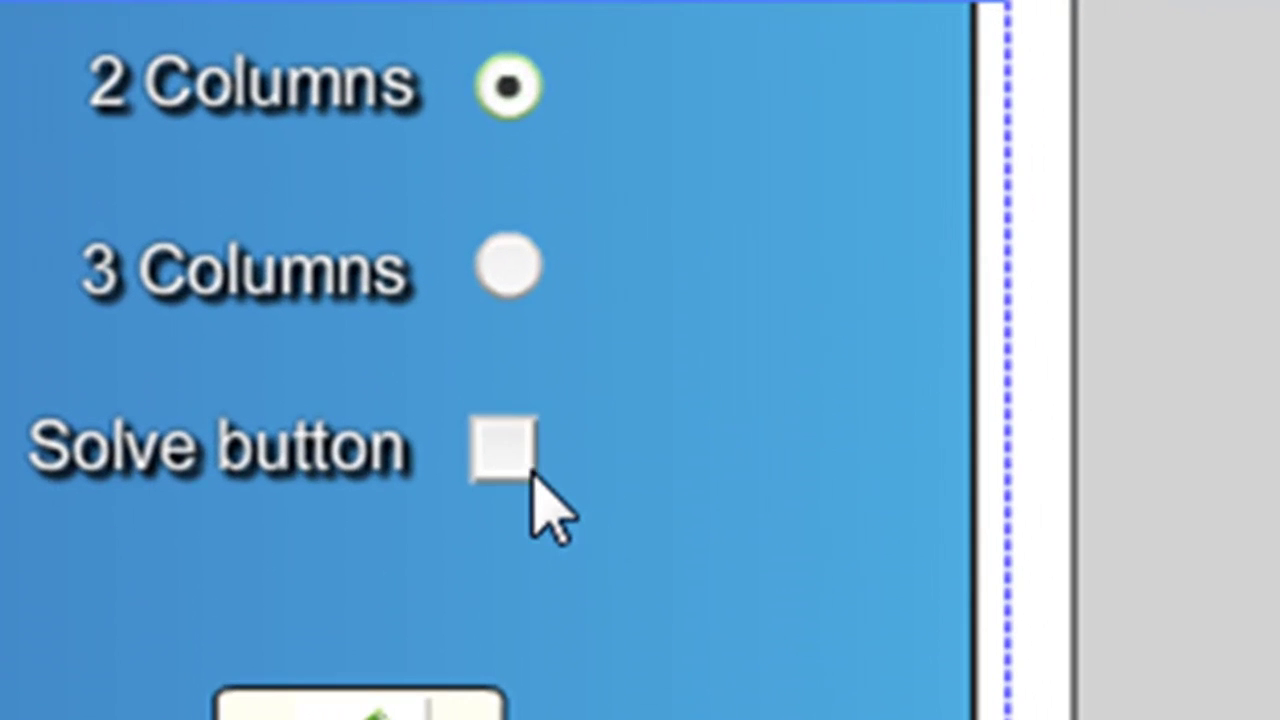
{"action": "left_click", "coordinate": [669, 353]}
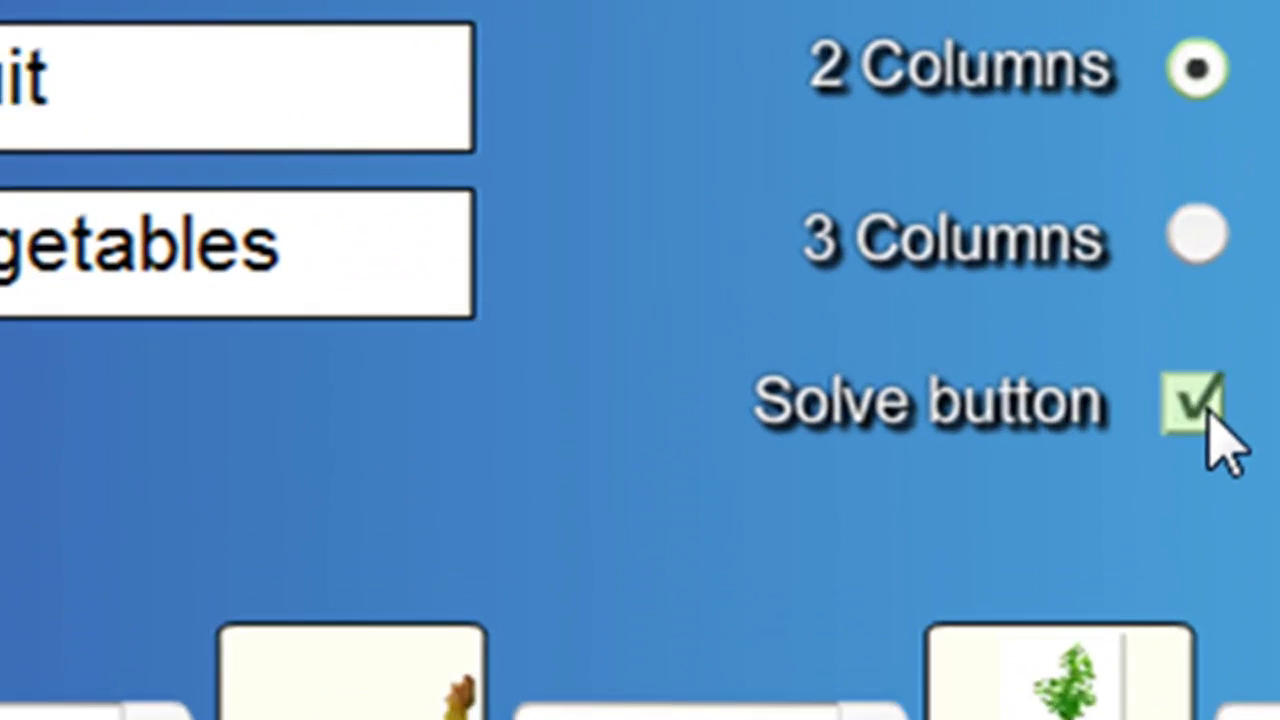
{"action": "left_click", "coordinate": [1233, 238]}
{"action": "left_click", "coordinate": [1234, 238]}
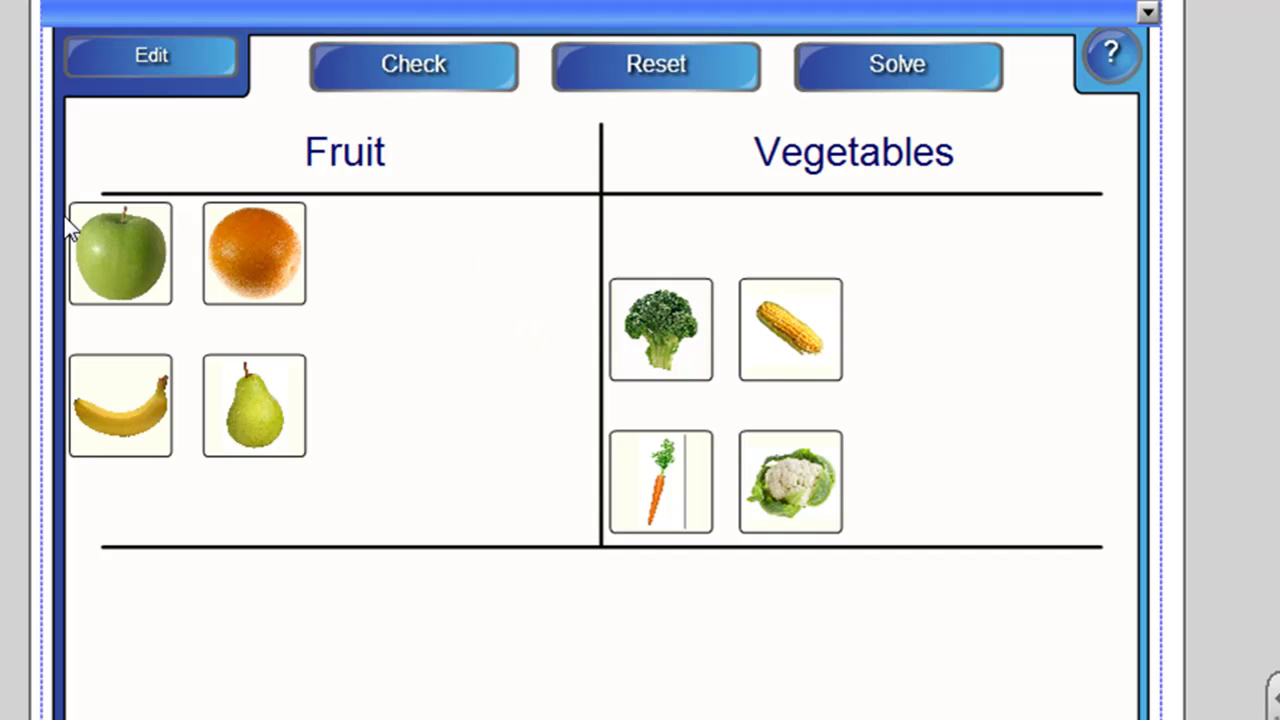
- Open the blank category sort on page 2 for editing and set it to 8 images
{"action": "mouse_move", "coordinate": [16, 360]}
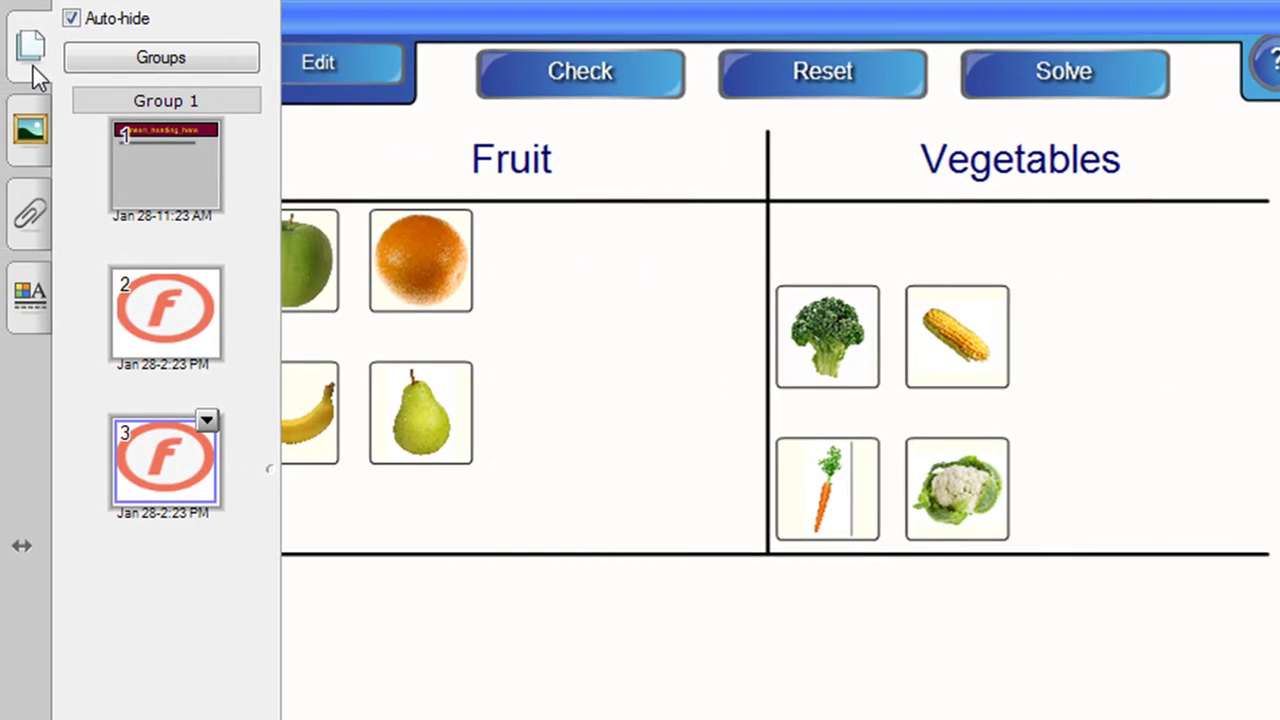
{"action": "left_click", "coordinate": [158, 328]}
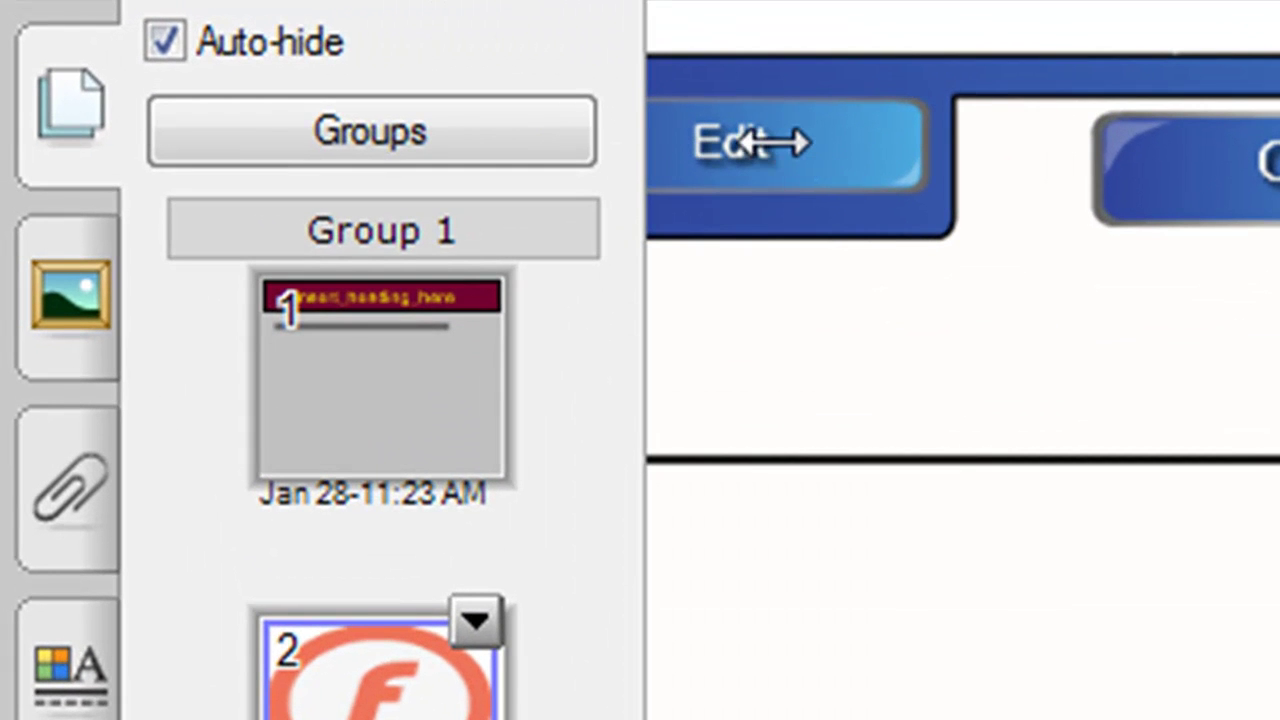
{"action": "left_click", "coordinate": [774, 146]}
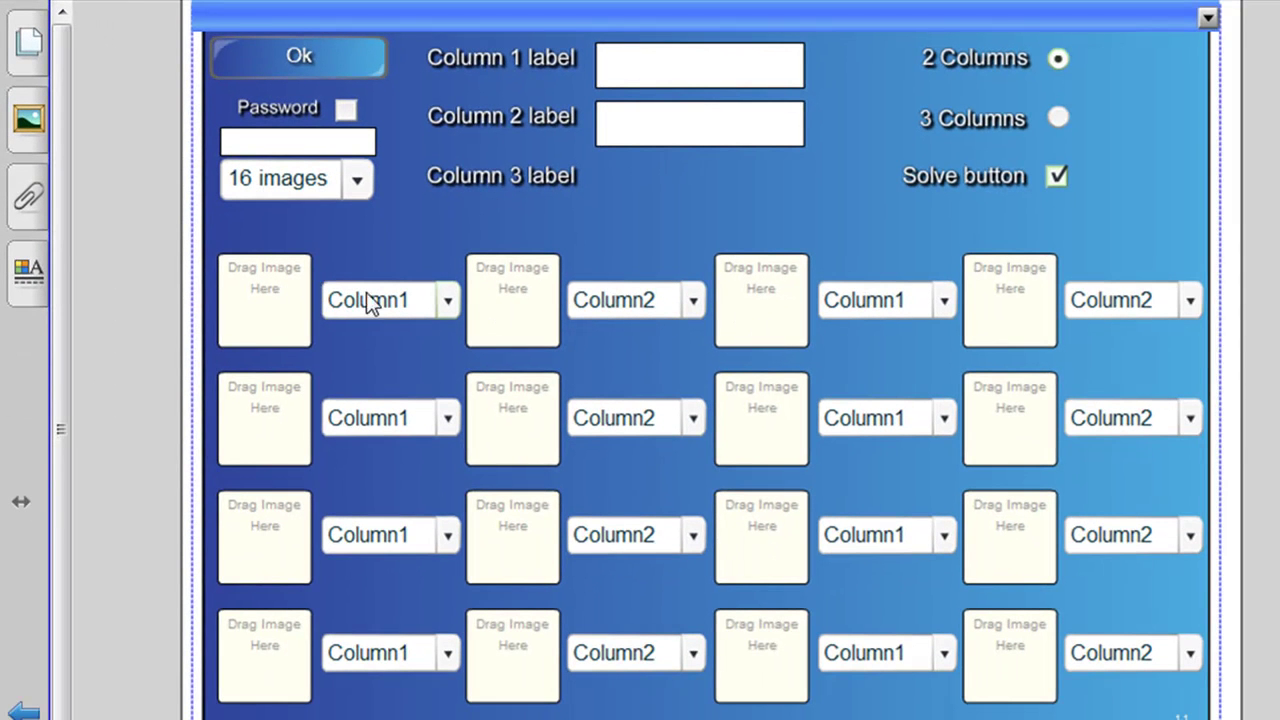
{"action": "left_click", "coordinate": [357, 180]}
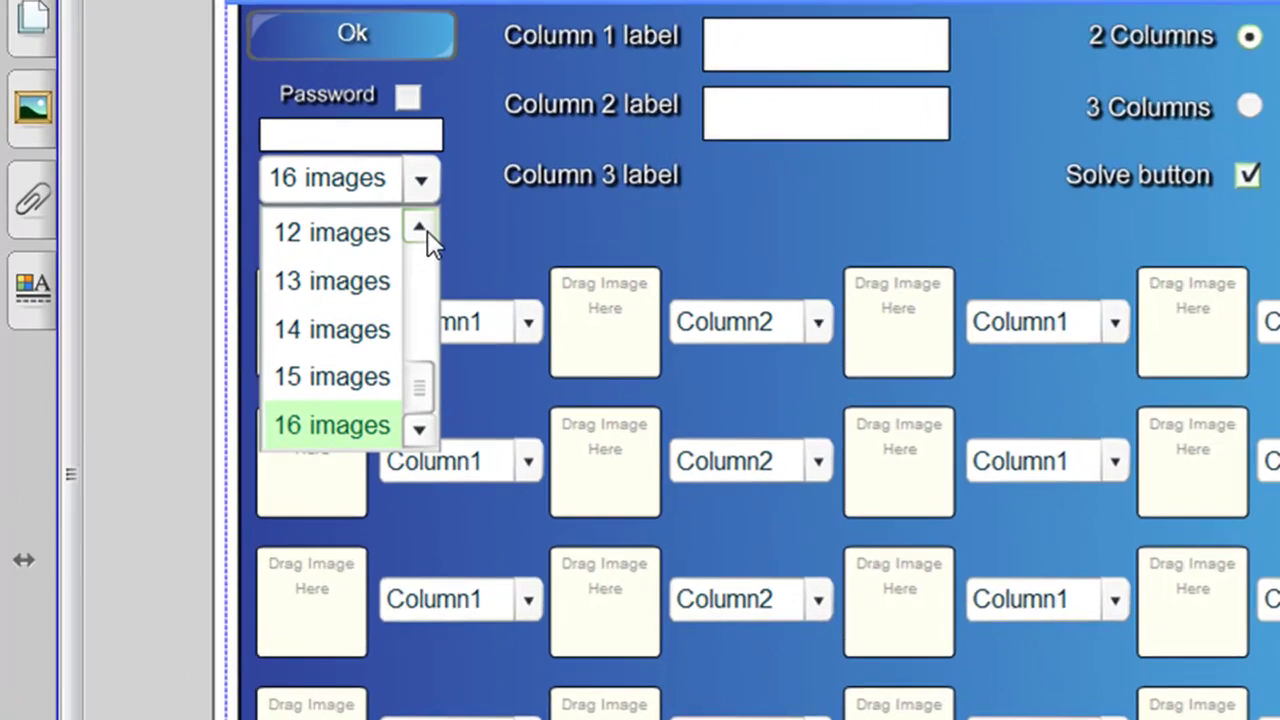
{"action": "left_click", "coordinate": [355, 220]}
{"action": "left_click", "coordinate": [355, 220]}
{"action": "left_click", "coordinate": [355, 220]}
{"action": "left_click", "coordinate": [355, 220]}
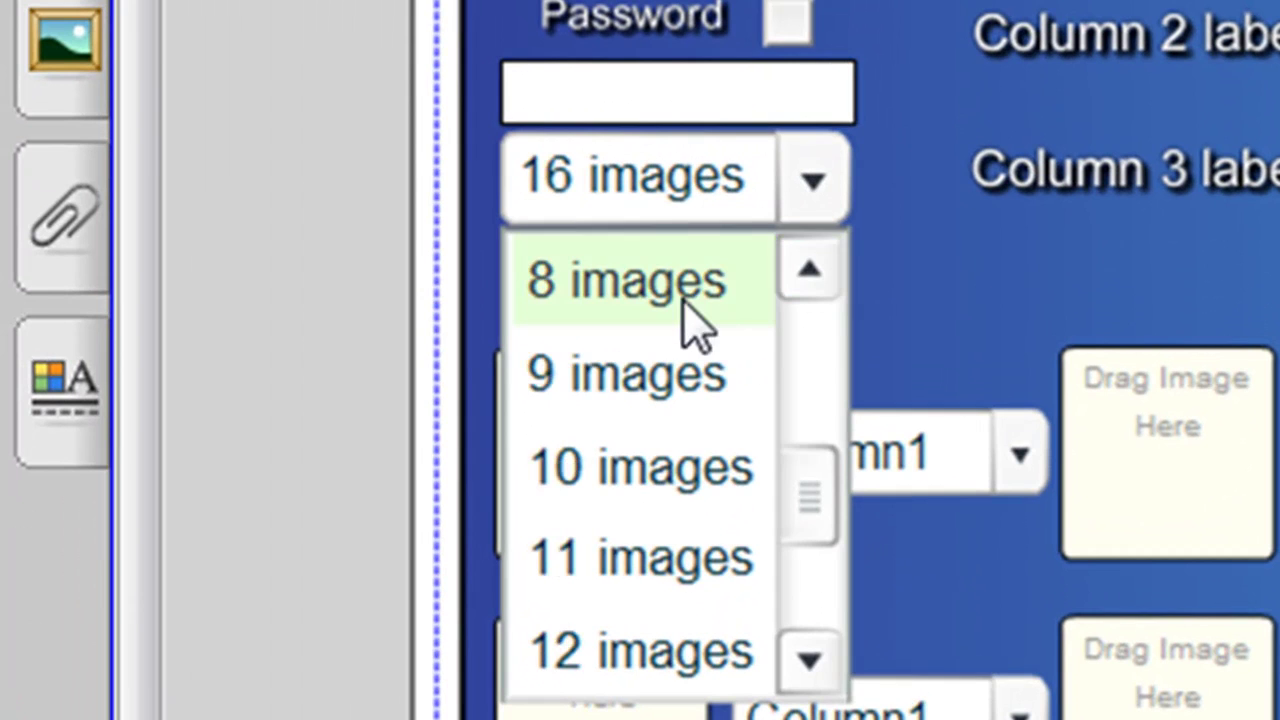
{"action": "left_click", "coordinate": [650, 280]}
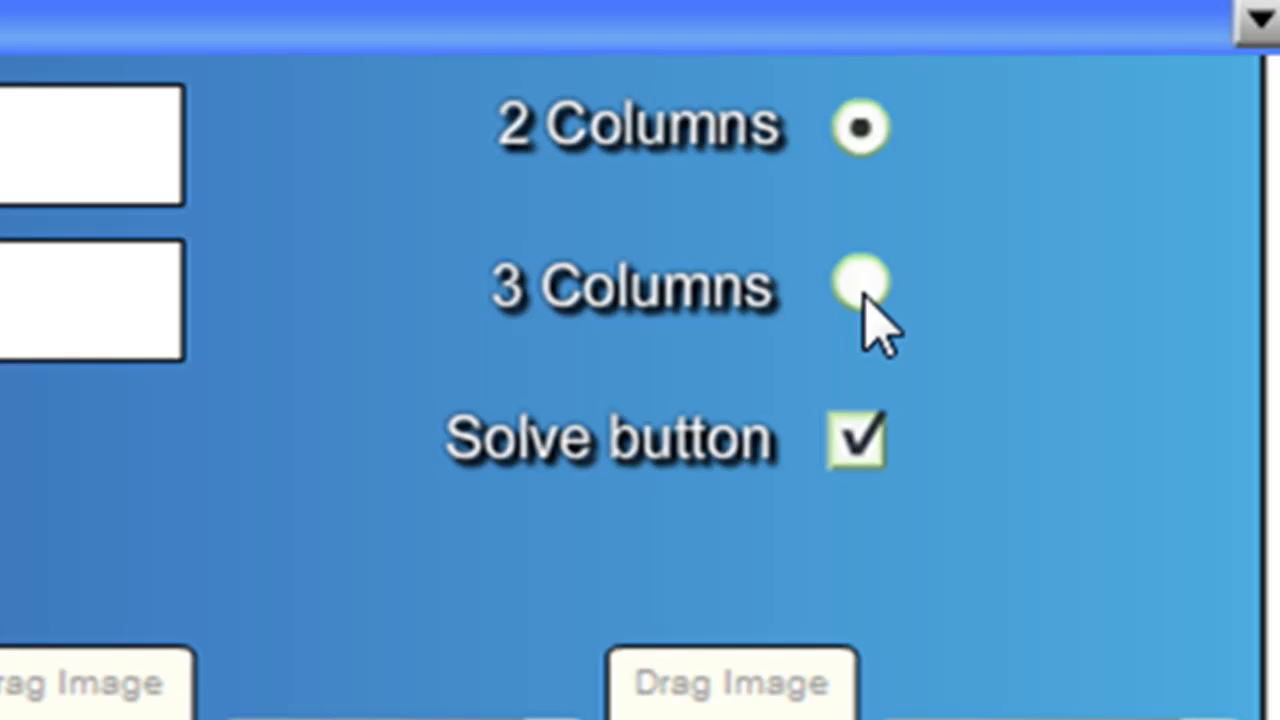
- Set the activity to 2 Columns, labelling column 1 "Fruit" and column 2 "Vegetables"
{"action": "left_click", "coordinate": [862, 290]}
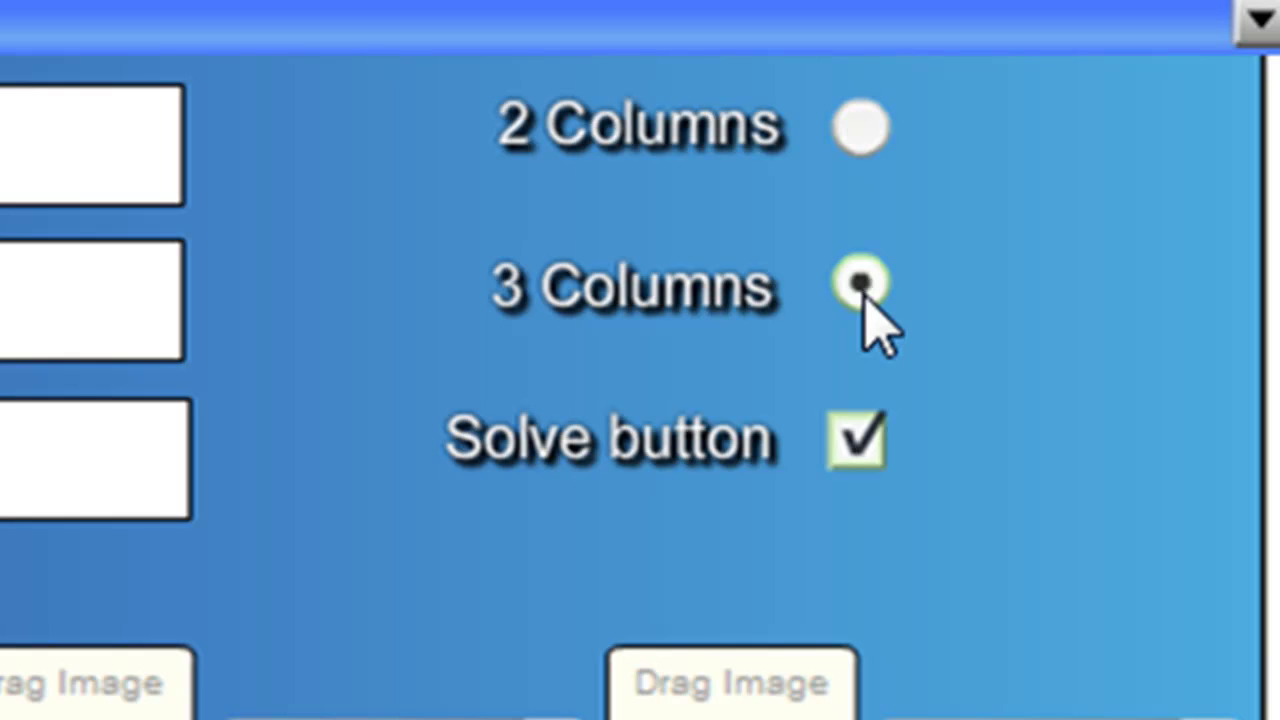
{"action": "left_click", "coordinate": [868, 125]}
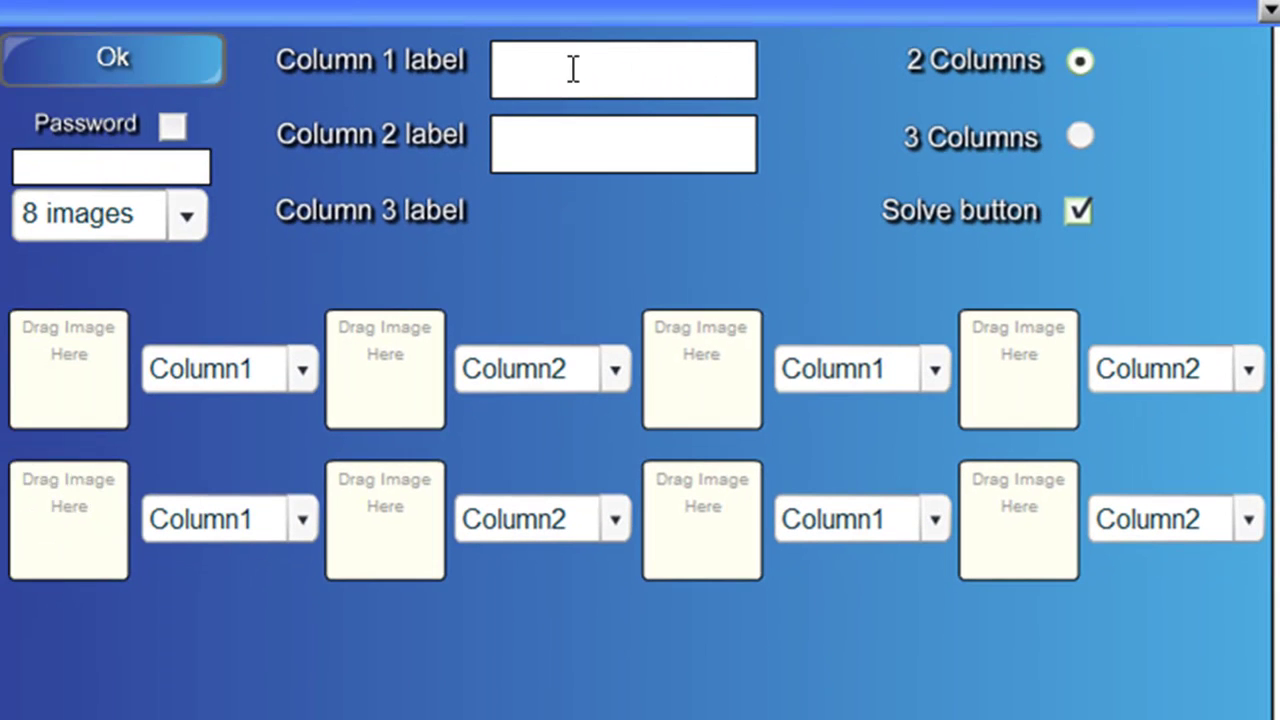
{"action": "left_click", "coordinate": [573, 68]}
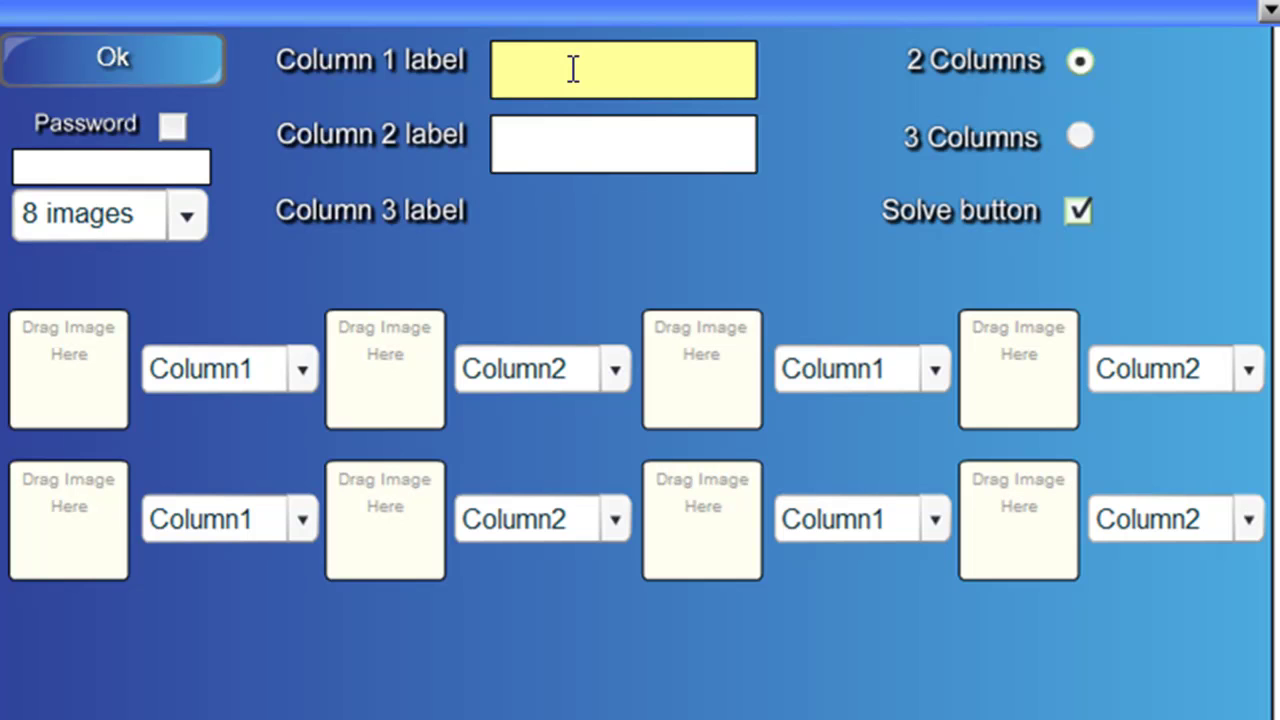
{"action": "type", "text": "Fruit"}
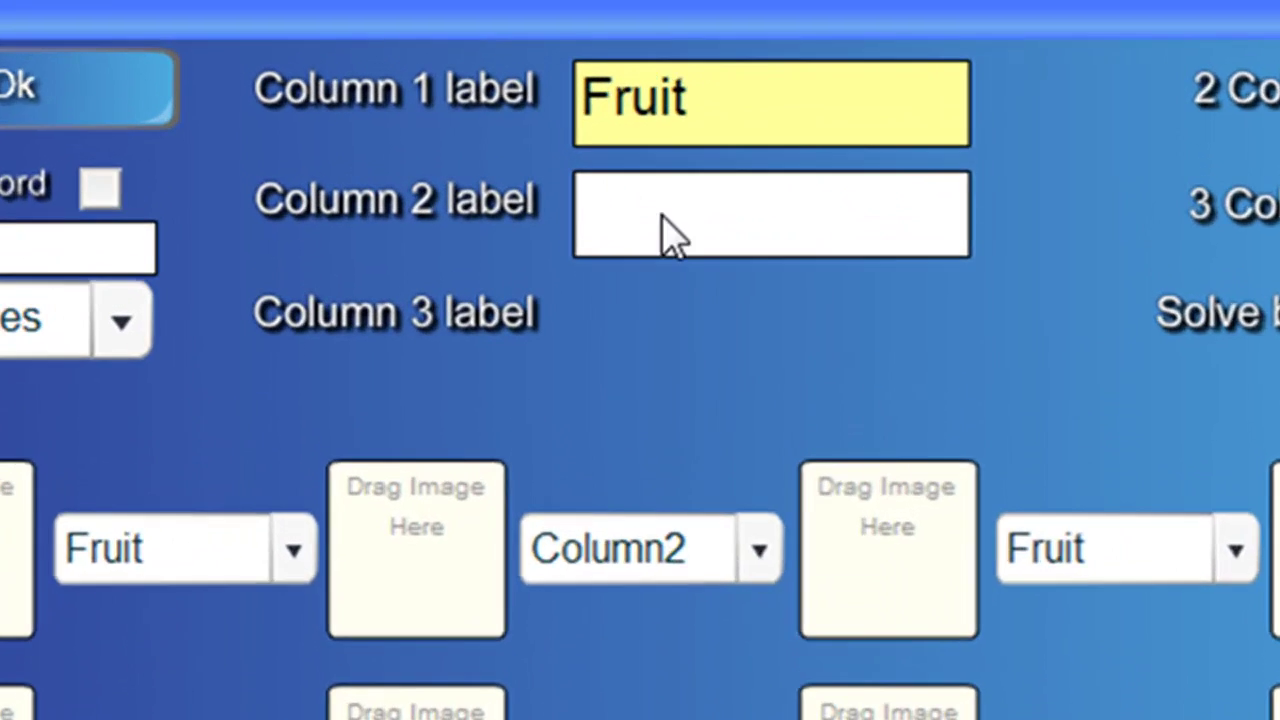
{"action": "left_click", "coordinate": [561, 150]}
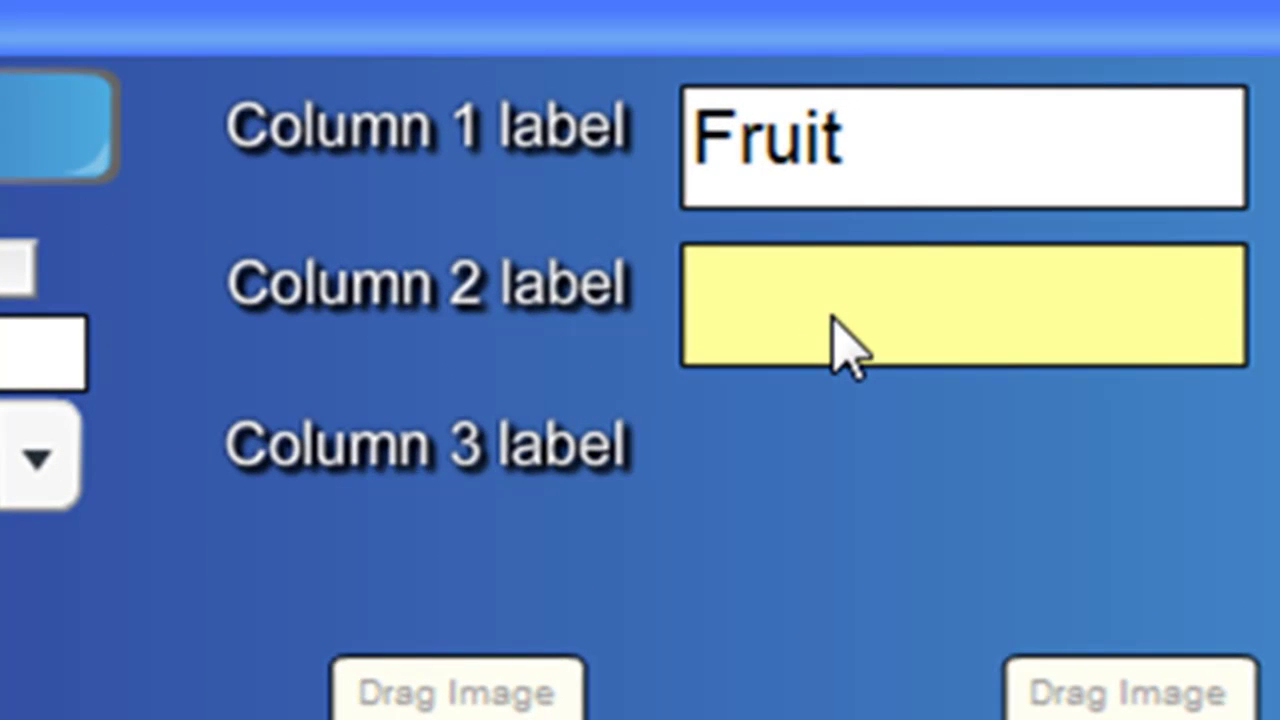
{"action": "type", "text": "Veg"}
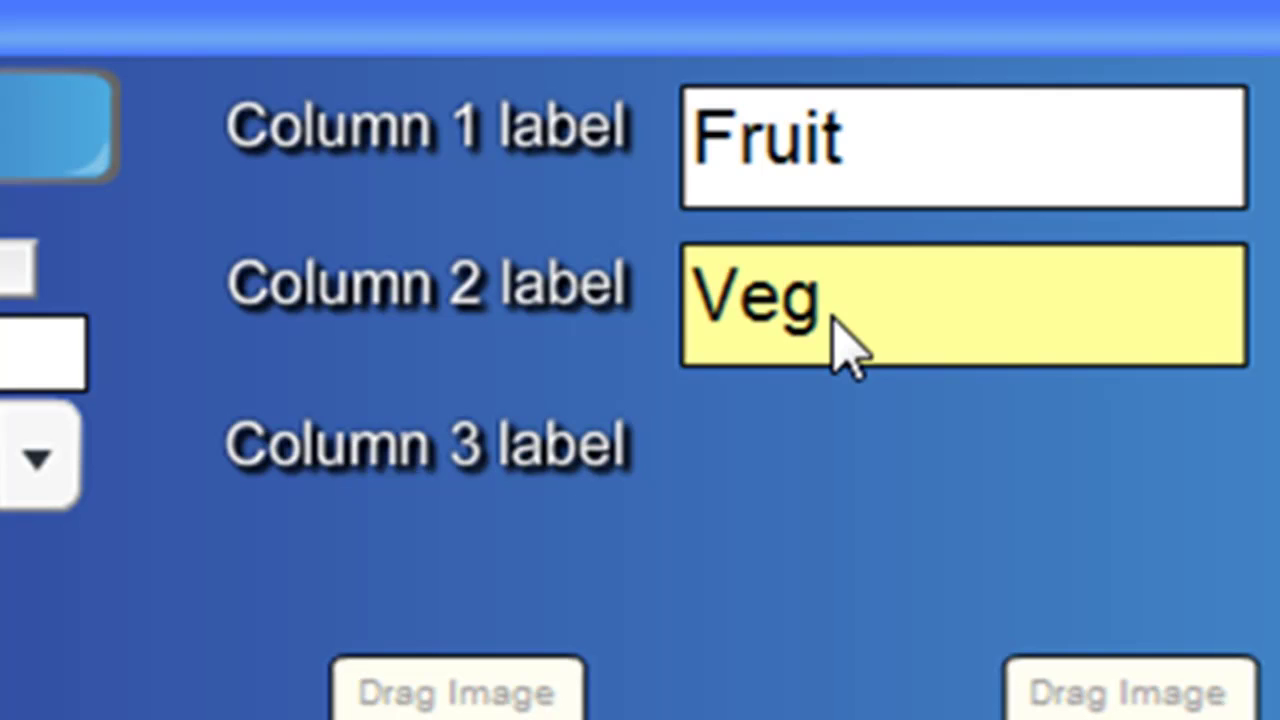
{"action": "type", "text": "etables"}
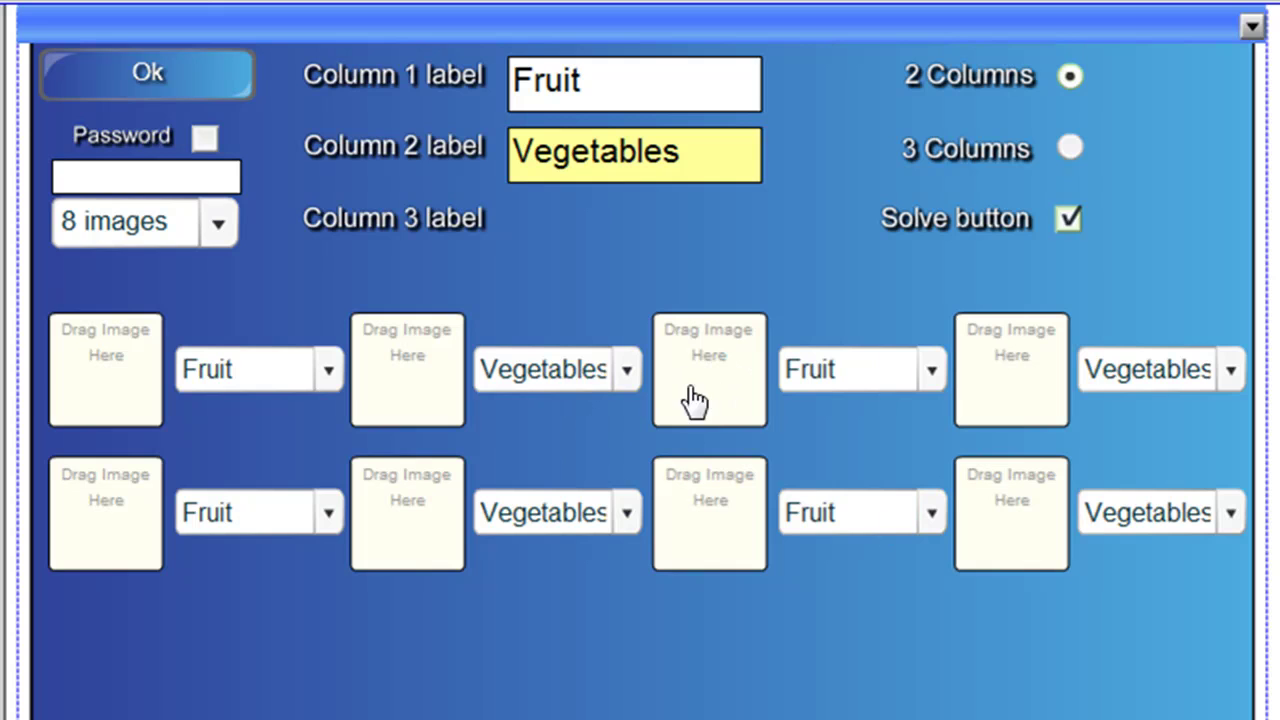
- Try assigning the second image slot in the first row to Fruit, and return it to Vegetables
{"action": "left_click", "coordinate": [590, 385]}
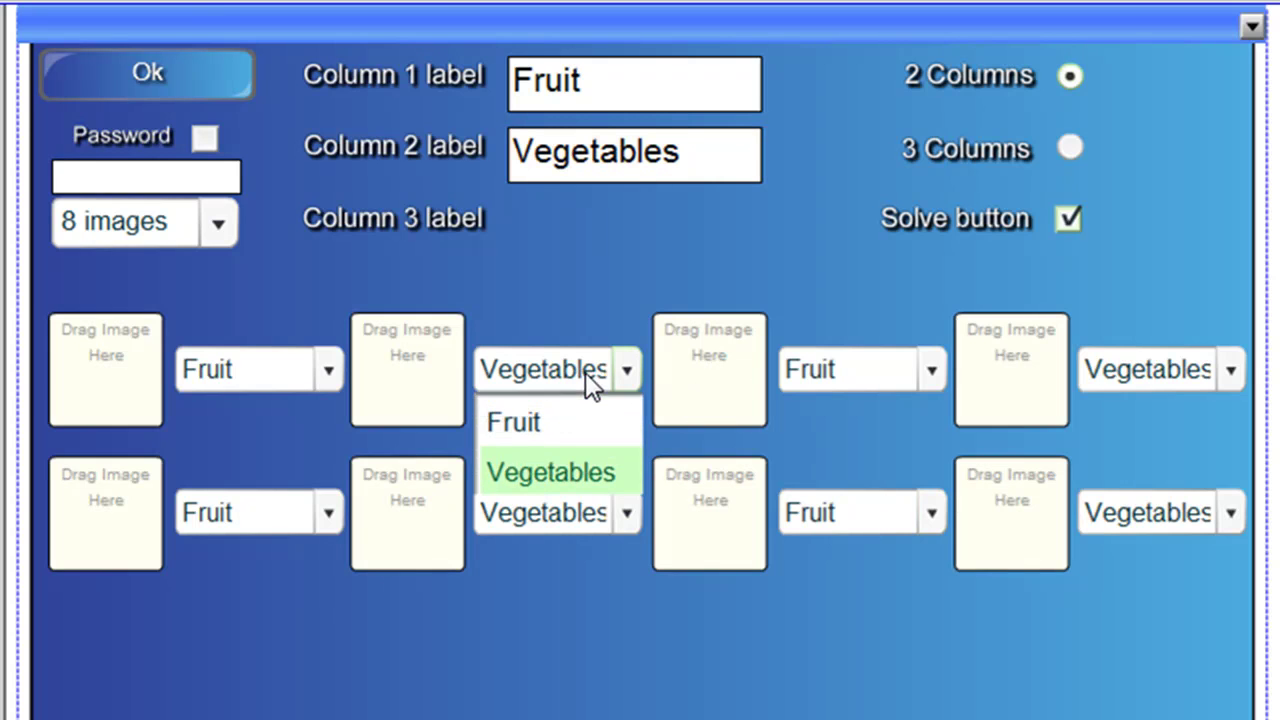
{"action": "left_click", "coordinate": [588, 438]}
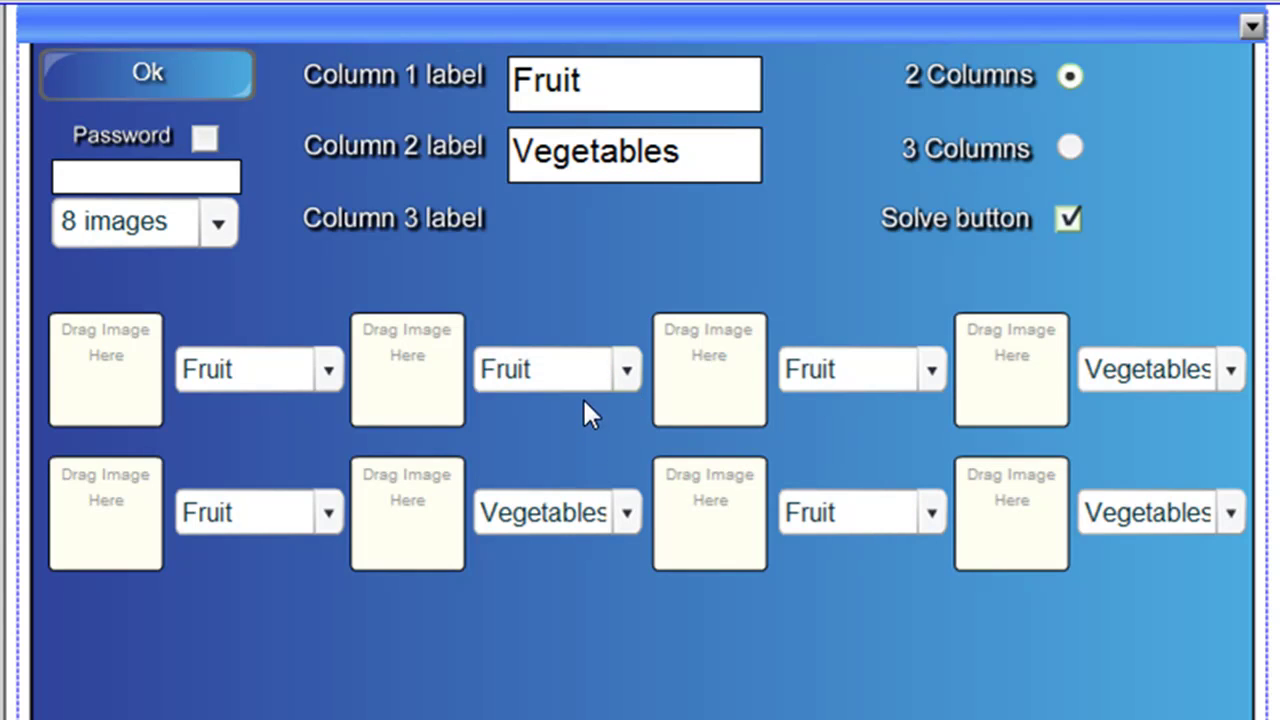
{"action": "left_click", "coordinate": [611, 377]}
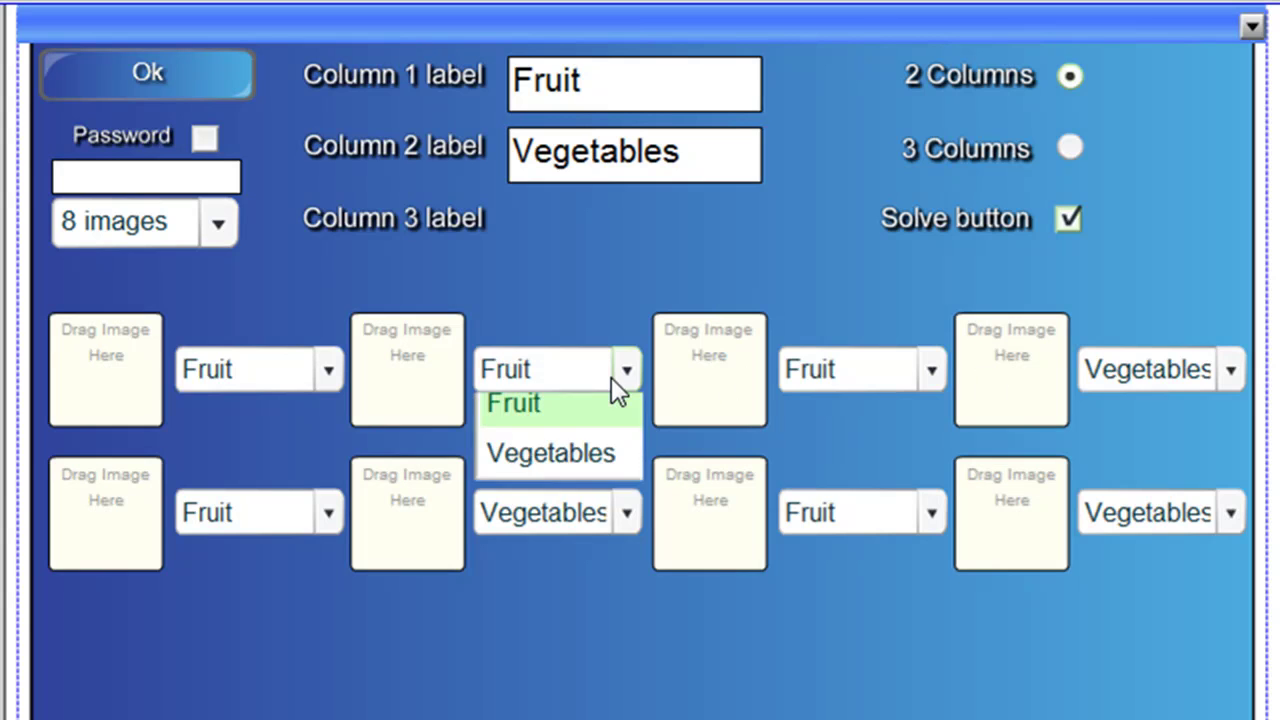
{"action": "left_click", "coordinate": [614, 474]}
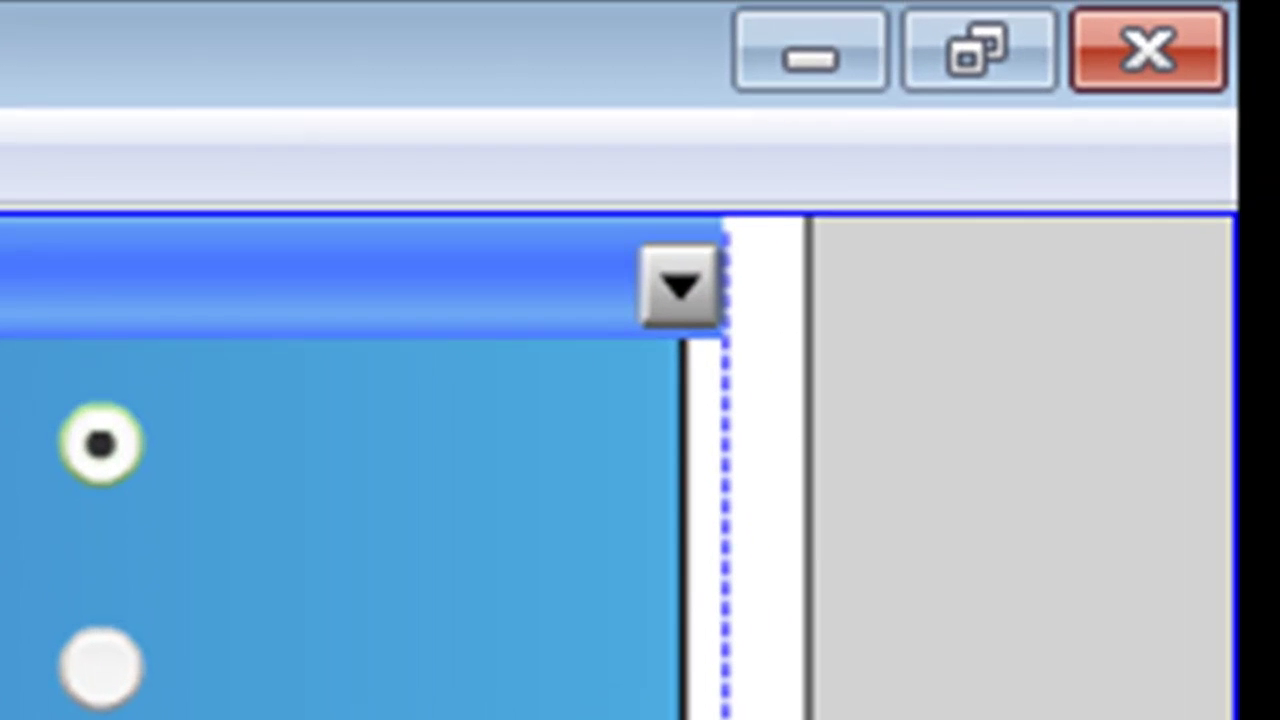
- Restore the maximized window to a smaller size so the browser behind it is accessible
{"action": "left_click", "coordinate": [966, 70]}
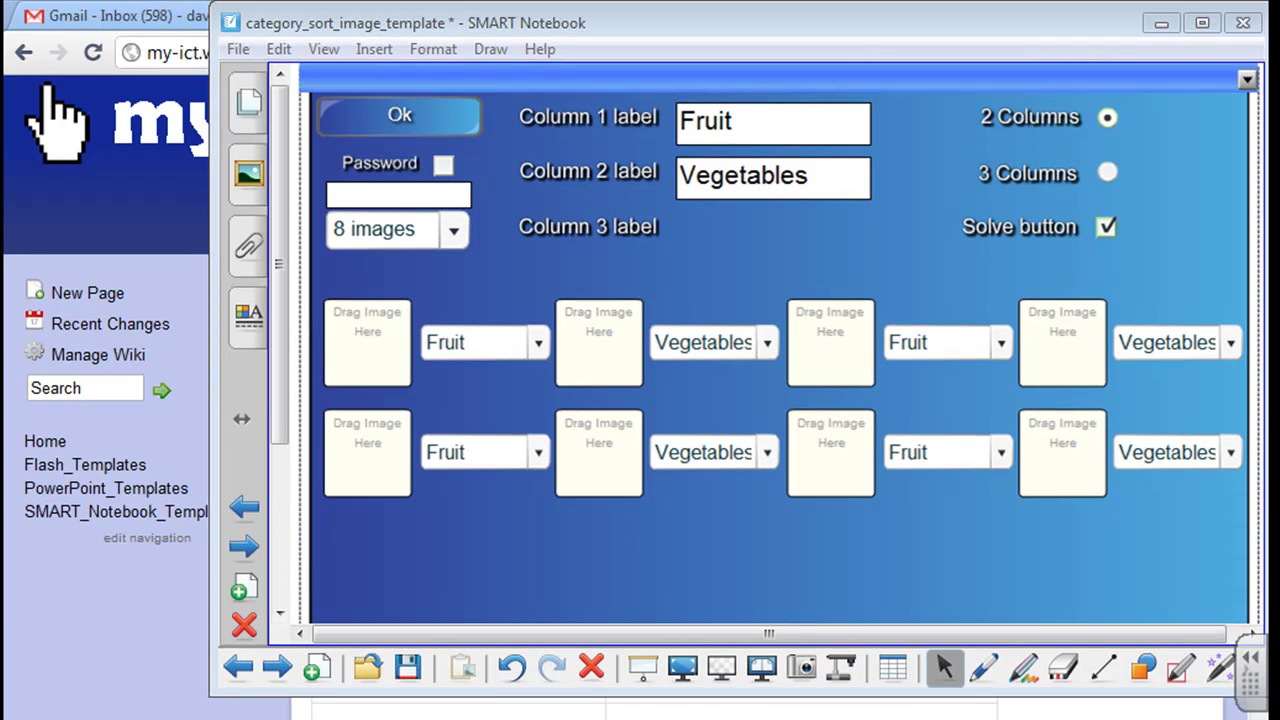
- From the Fruit and Veg folder, place the apple image in the first Fruit slot and the Broccoli image in the first Vegetables slot
{"action": "mouse_move", "coordinate": [110, 719]}
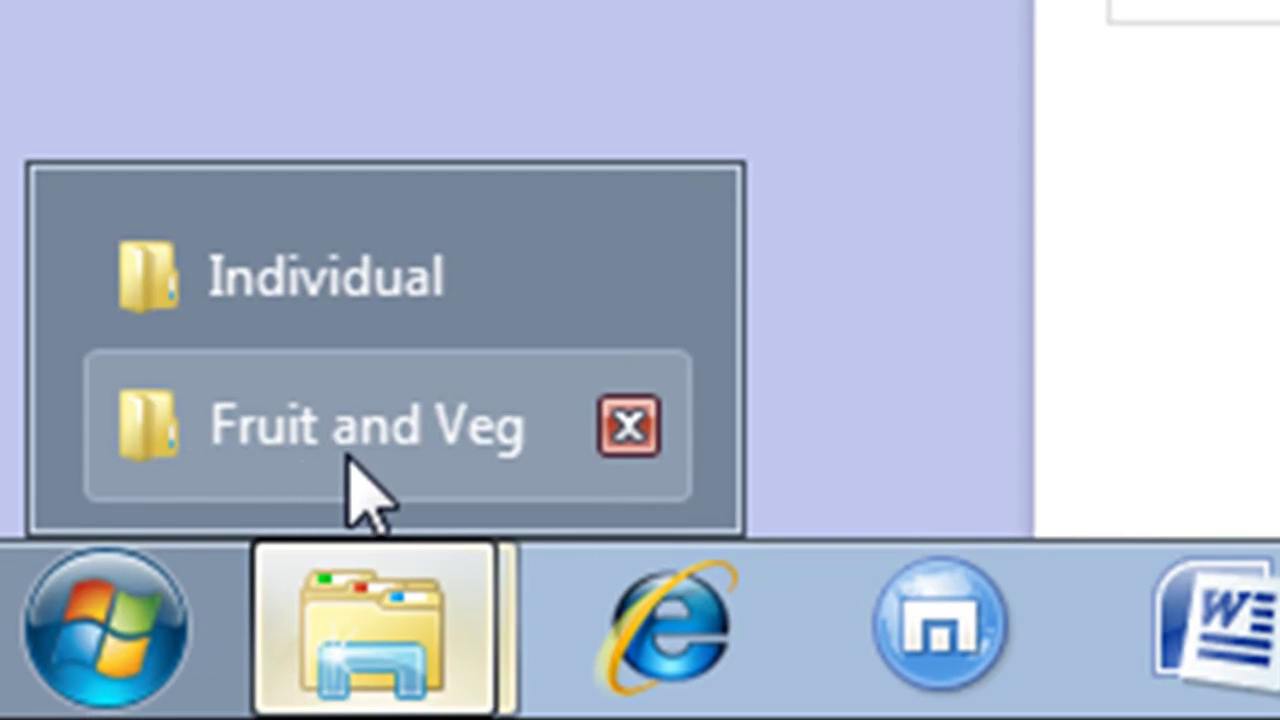
{"action": "left_click", "coordinate": [362, 488]}
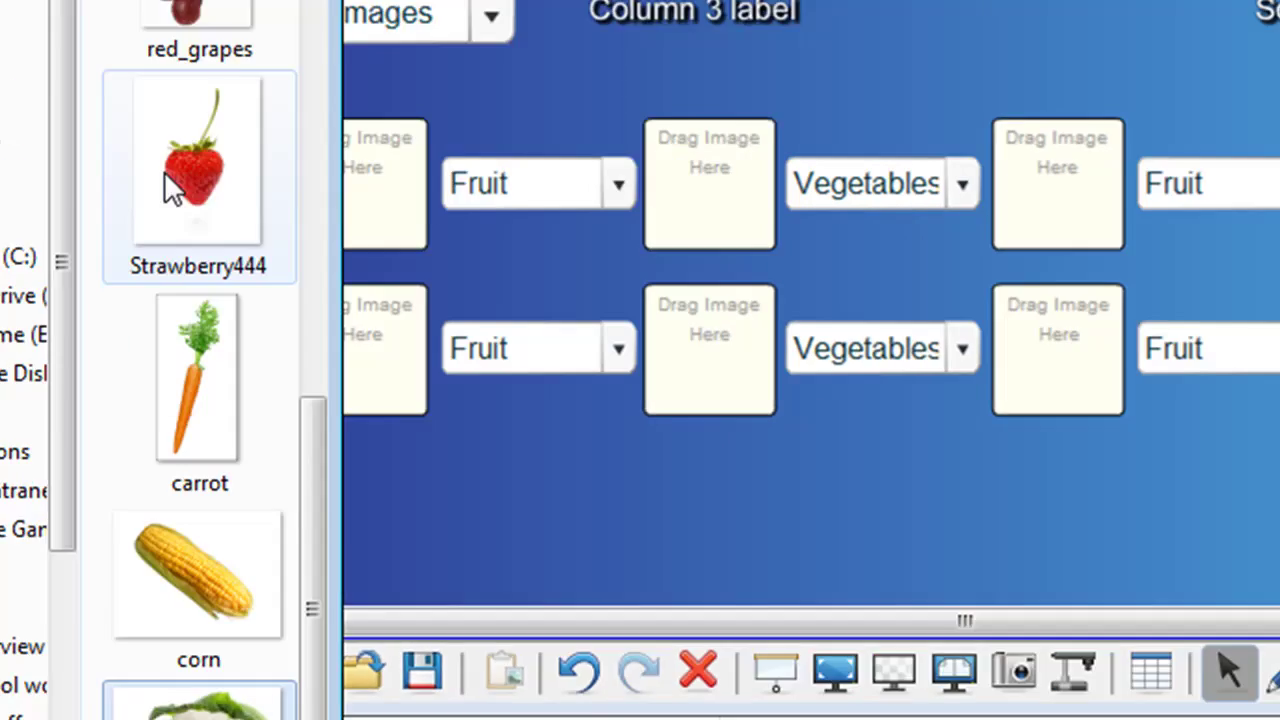
{"action": "scroll", "coordinate": [164, 171], "scroll_direction": "up", "scroll_amount": 5}
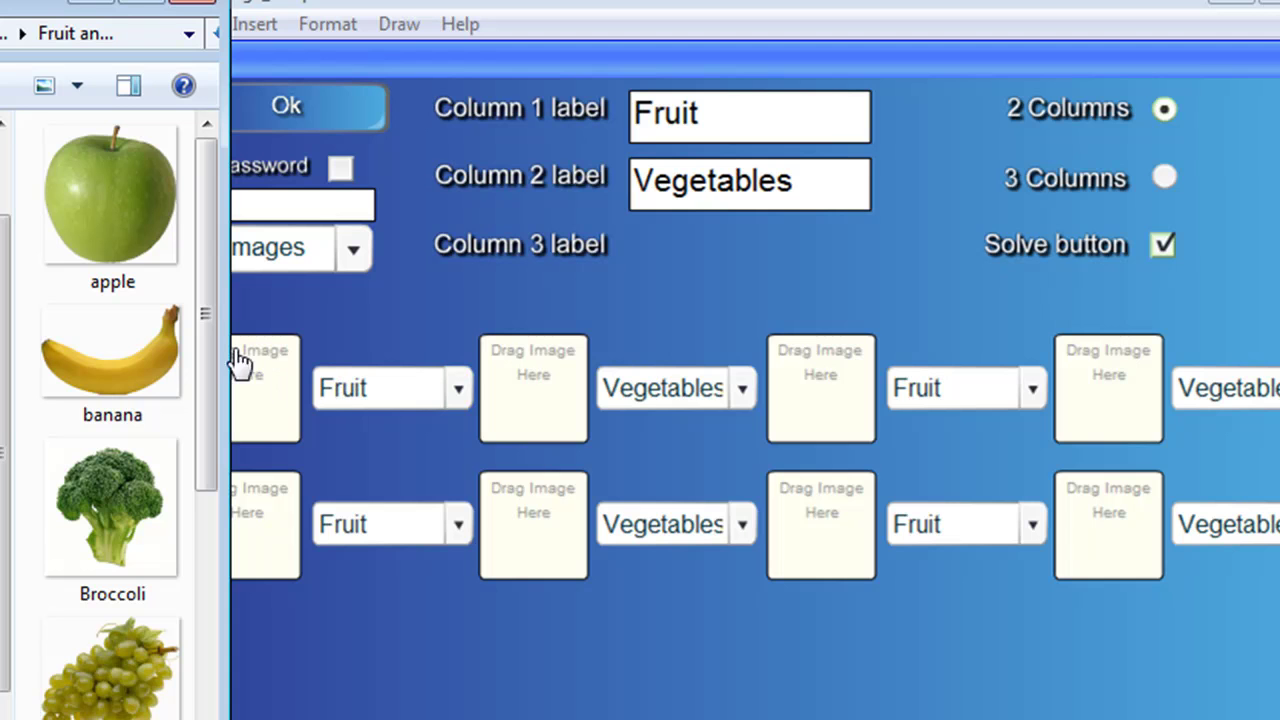
{"action": "left_click_drag", "start_coordinate": [115, 201], "coordinate": [269, 371]}
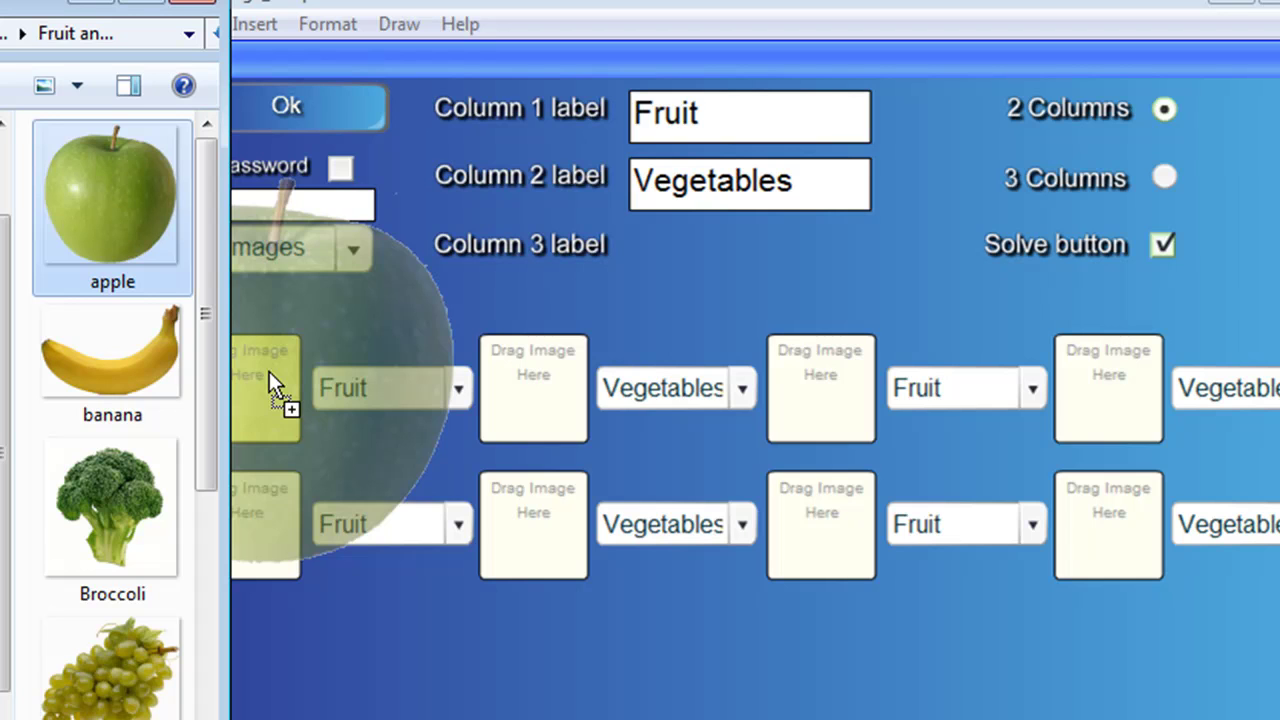
{"action": "left_click_drag", "start_coordinate": [269, 371], "coordinate": [269, 371]}
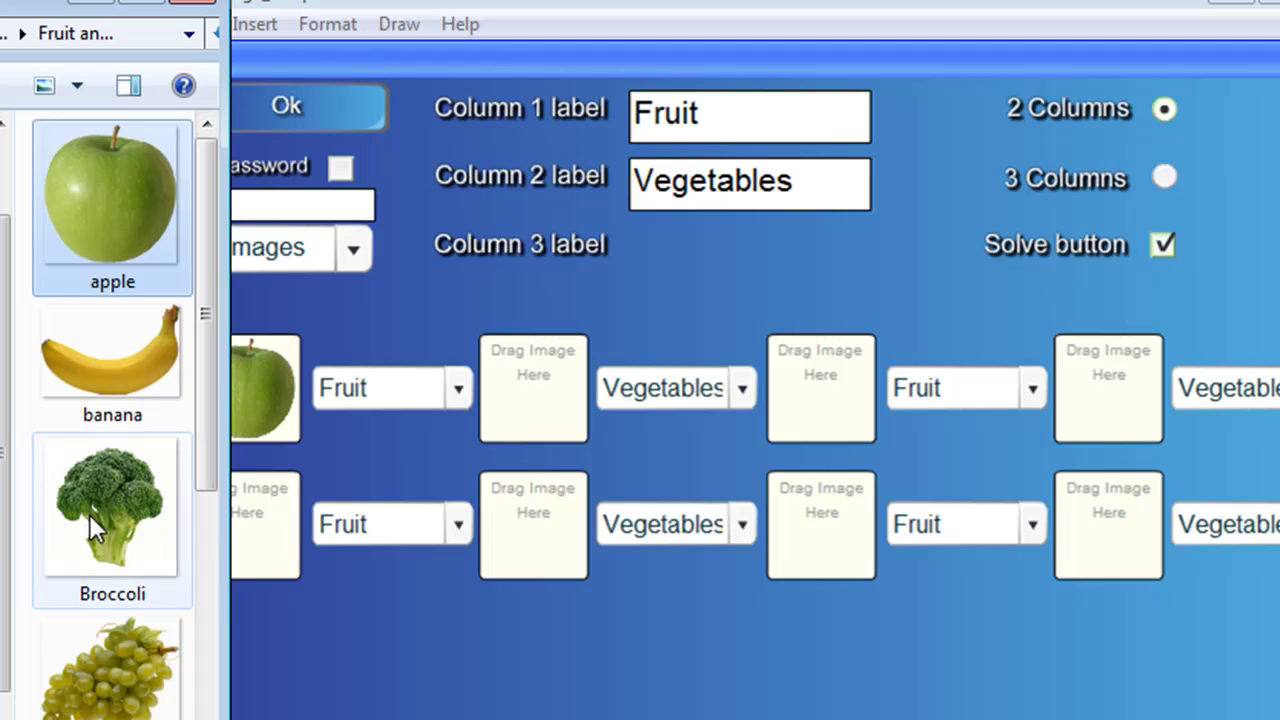
{"action": "left_click_drag", "start_coordinate": [91, 514], "coordinate": [520, 366]}
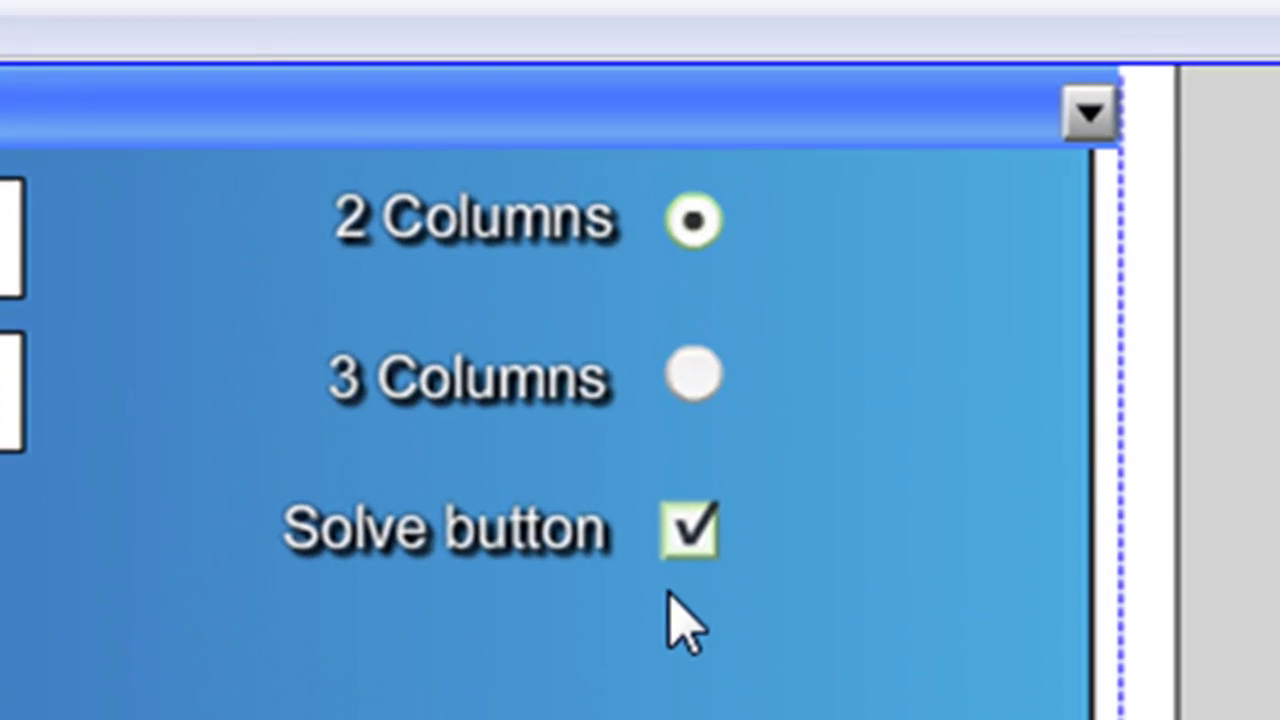
- Turn off the Solve button option, enter the activity password and enable password protection
{"action": "left_click", "coordinate": [693, 532]}
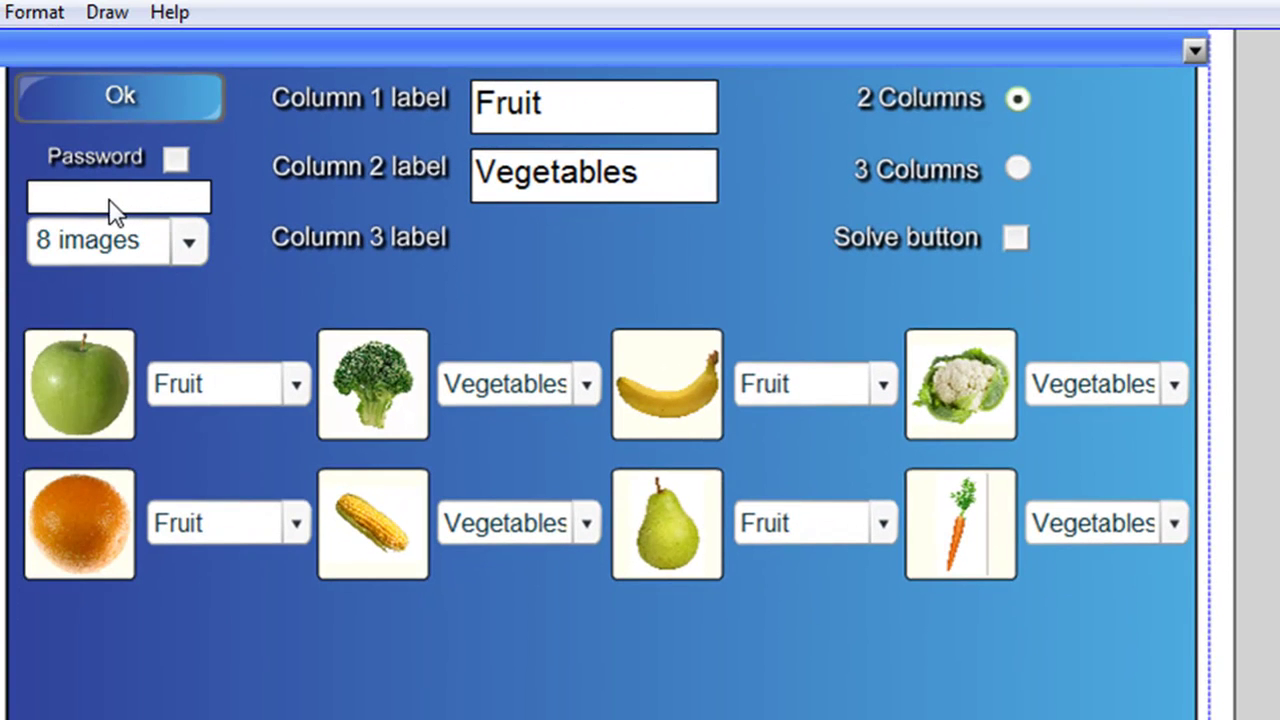
{"action": "left_click", "coordinate": [114, 200]}
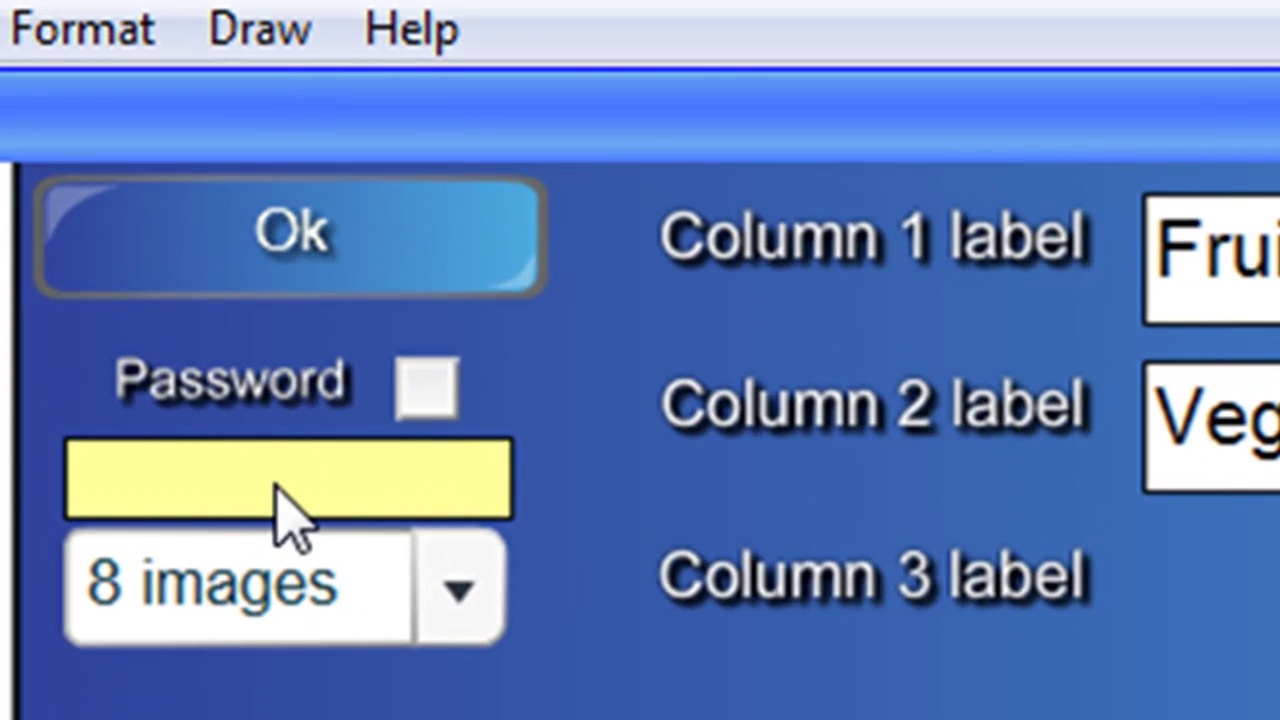
{"action": "type", "text": "*****"}
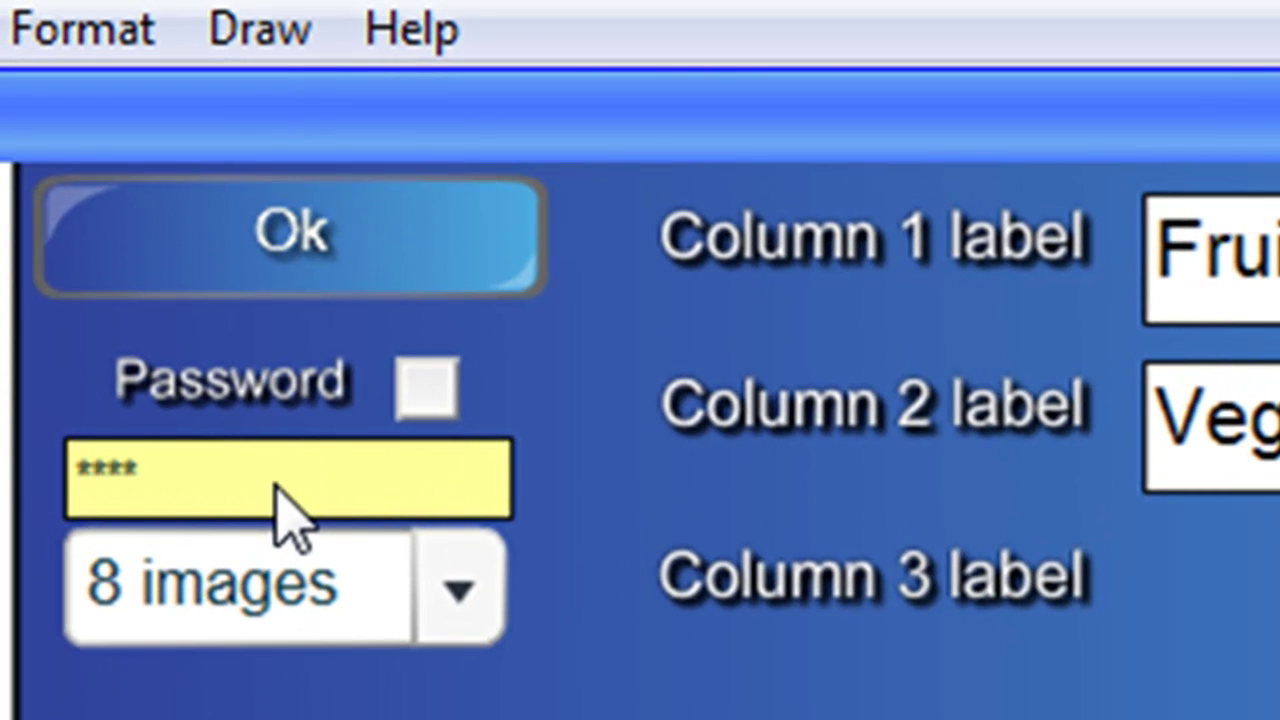
{"action": "left_click", "coordinate": [430, 388]}
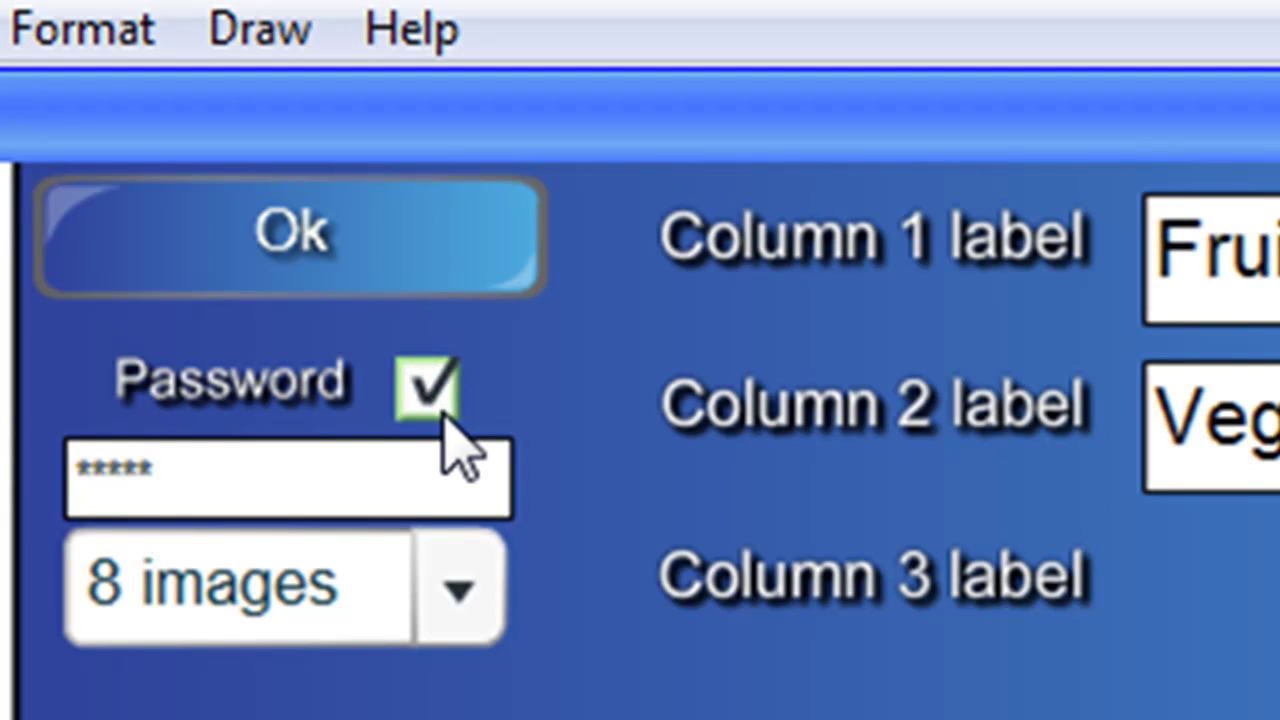
- Apply the activity settings and request editing again to test the password protection
{"action": "left_click", "coordinate": [362, 248]}
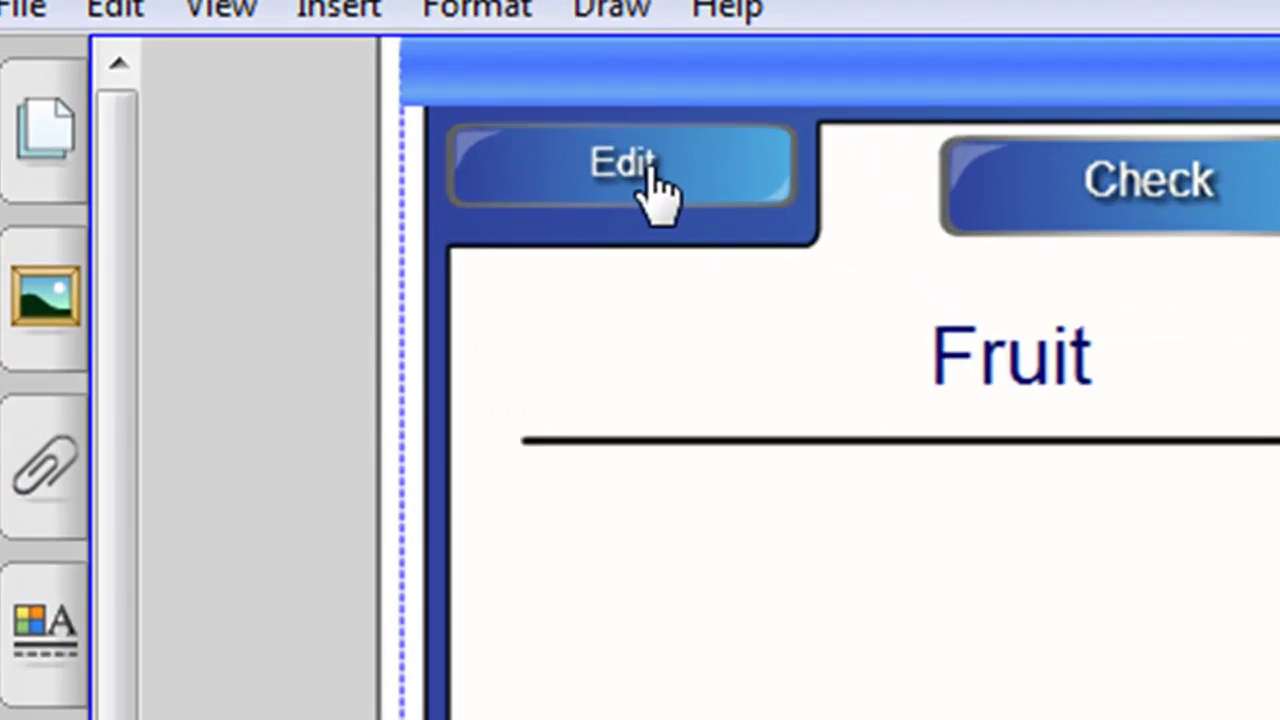
{"action": "left_click", "coordinate": [305, 88]}
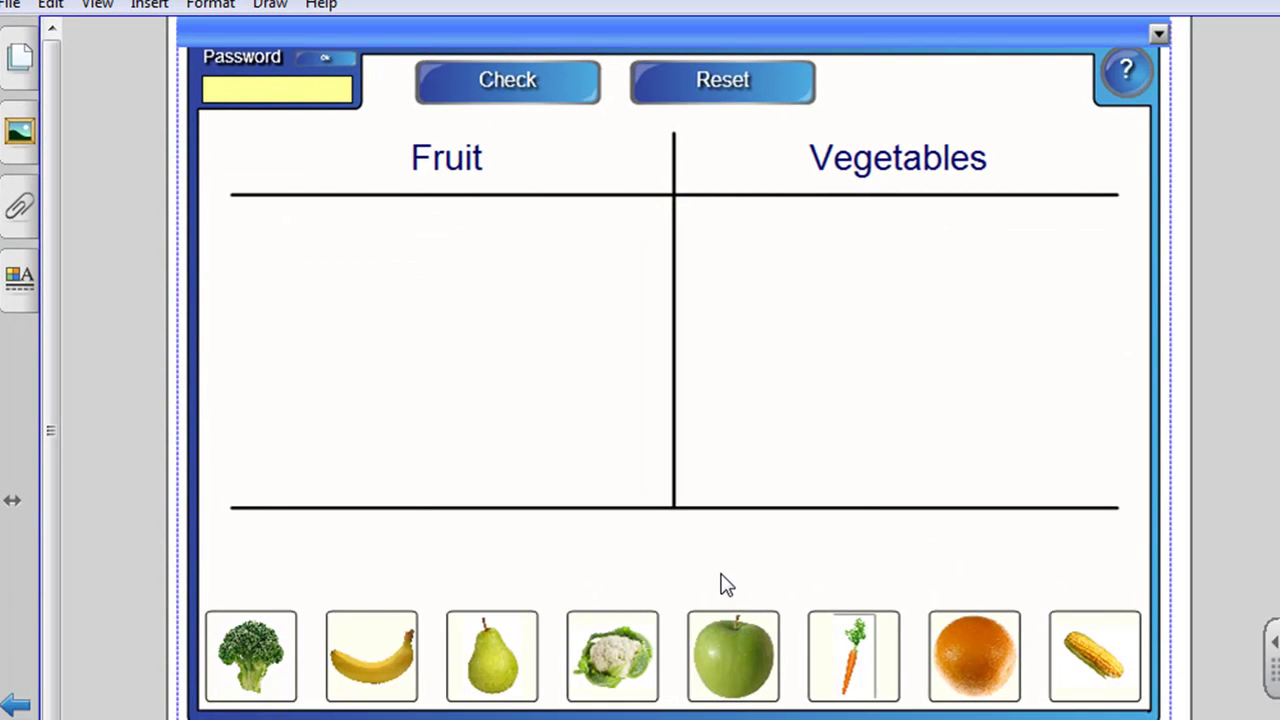
- Sort the apple and orange under Fruit and the carrot under Vegetables, and check the answers
{"action": "left_click_drag", "start_coordinate": [752, 662], "coordinate": [511, 311]}
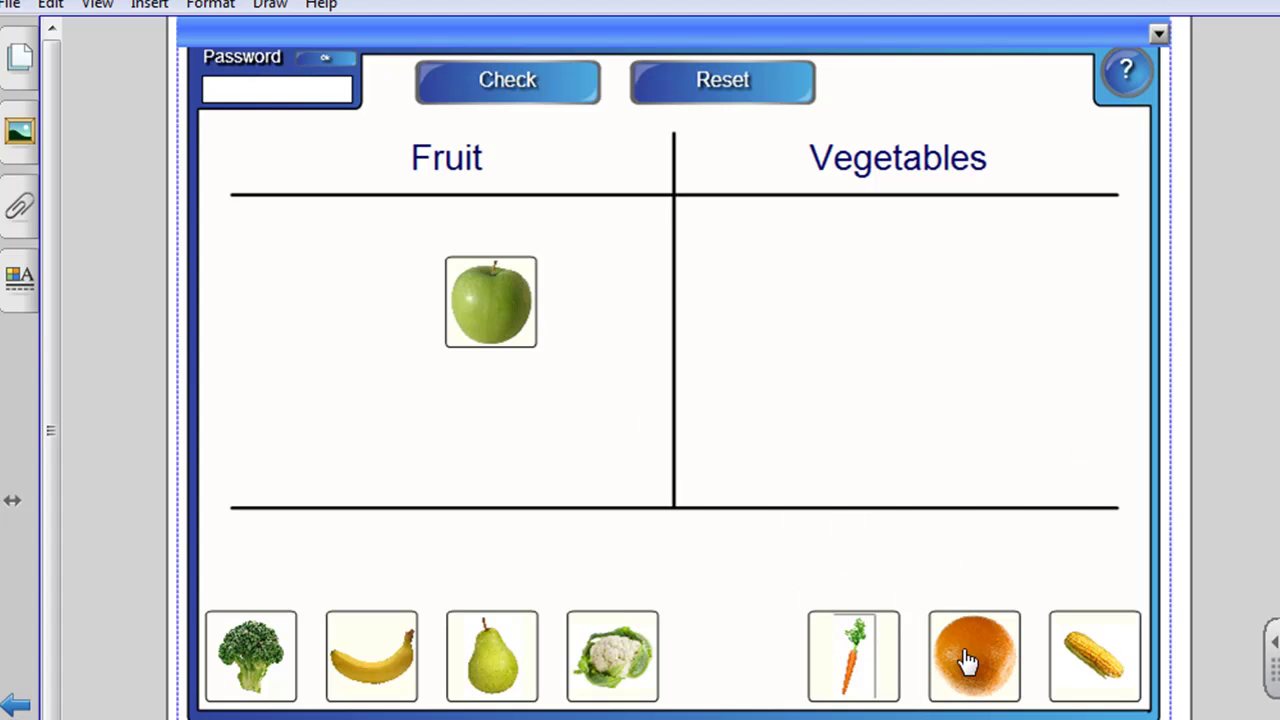
{"action": "left_click_drag", "start_coordinate": [966, 663], "coordinate": [580, 391]}
{"action": "left_click_drag", "start_coordinate": [838, 645], "coordinate": [854, 373]}
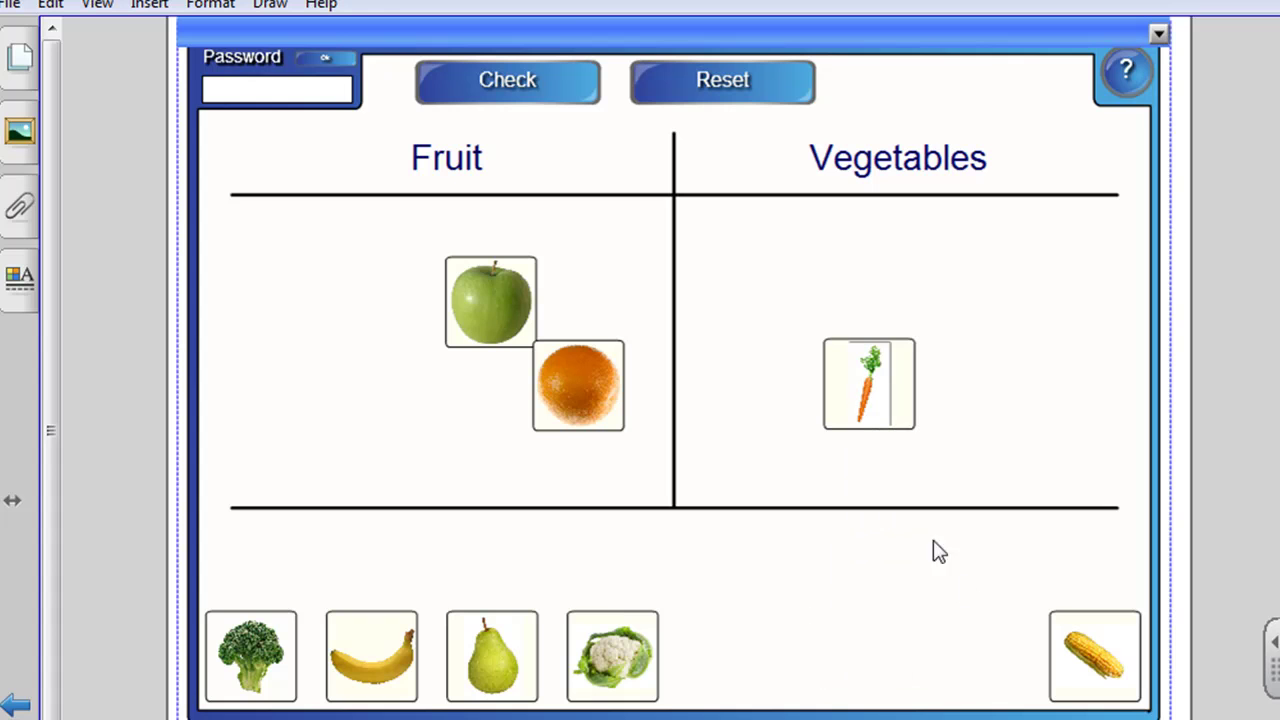
{"action": "left_click", "coordinate": [515, 90]}
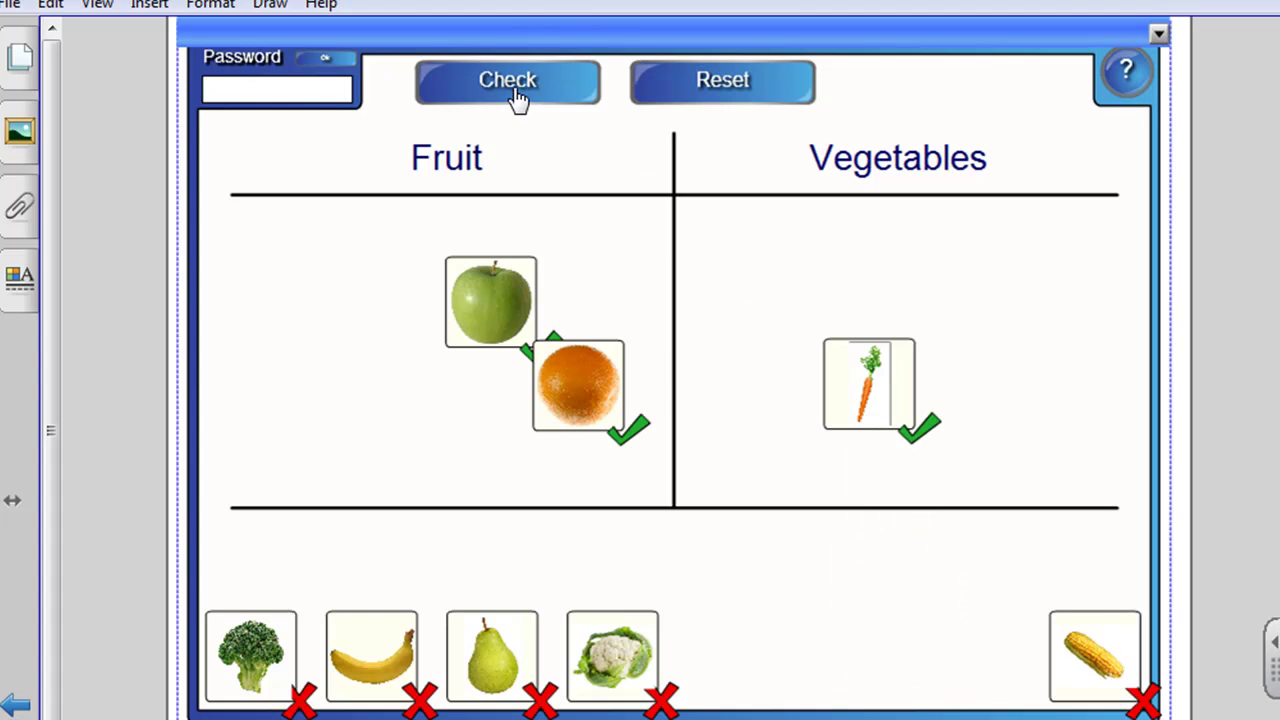